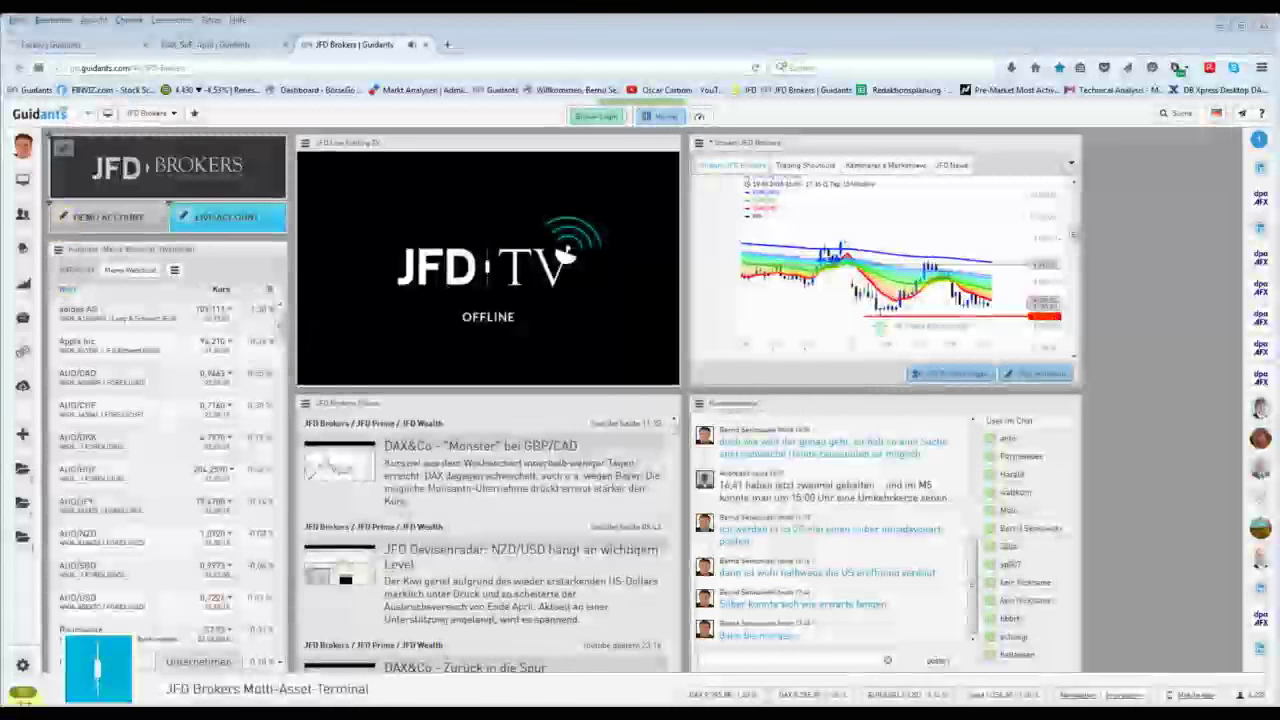
# Open the RISIKO-Hinweis presentation from PowerPoint 2013's recent files in the Start menu
pyautogui.click(22, 690)
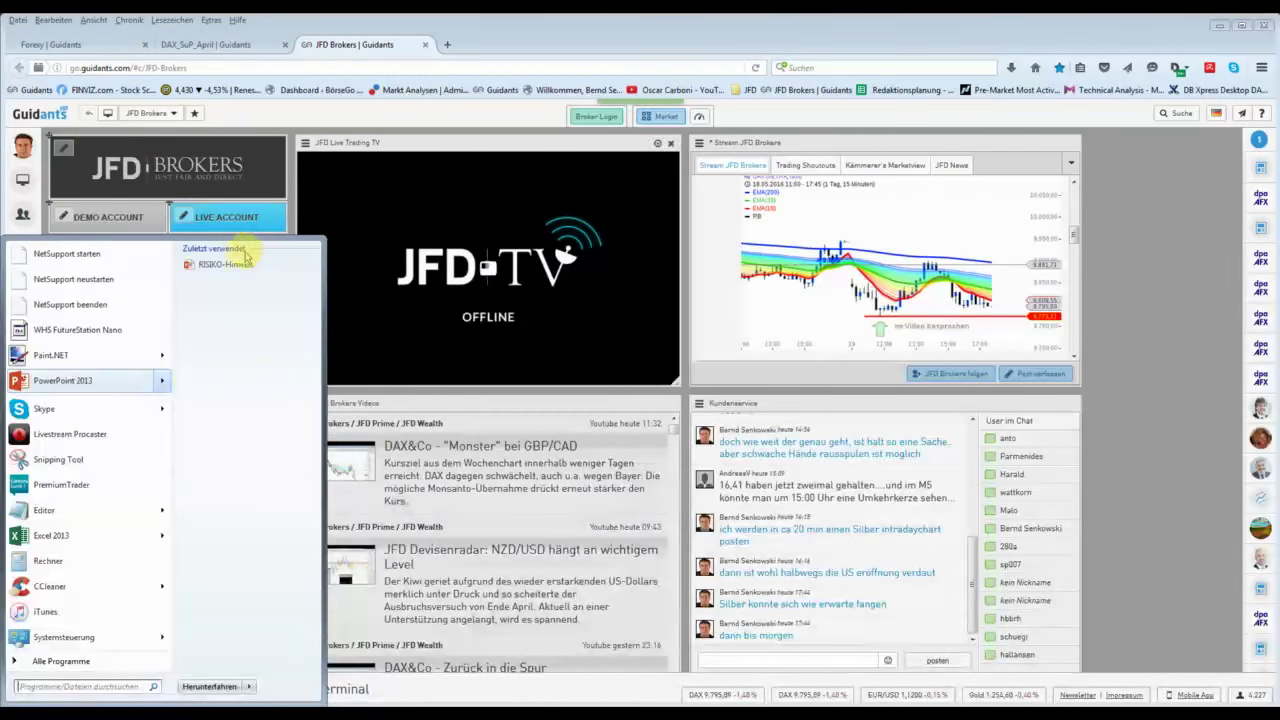
pyautogui.click(232, 264)
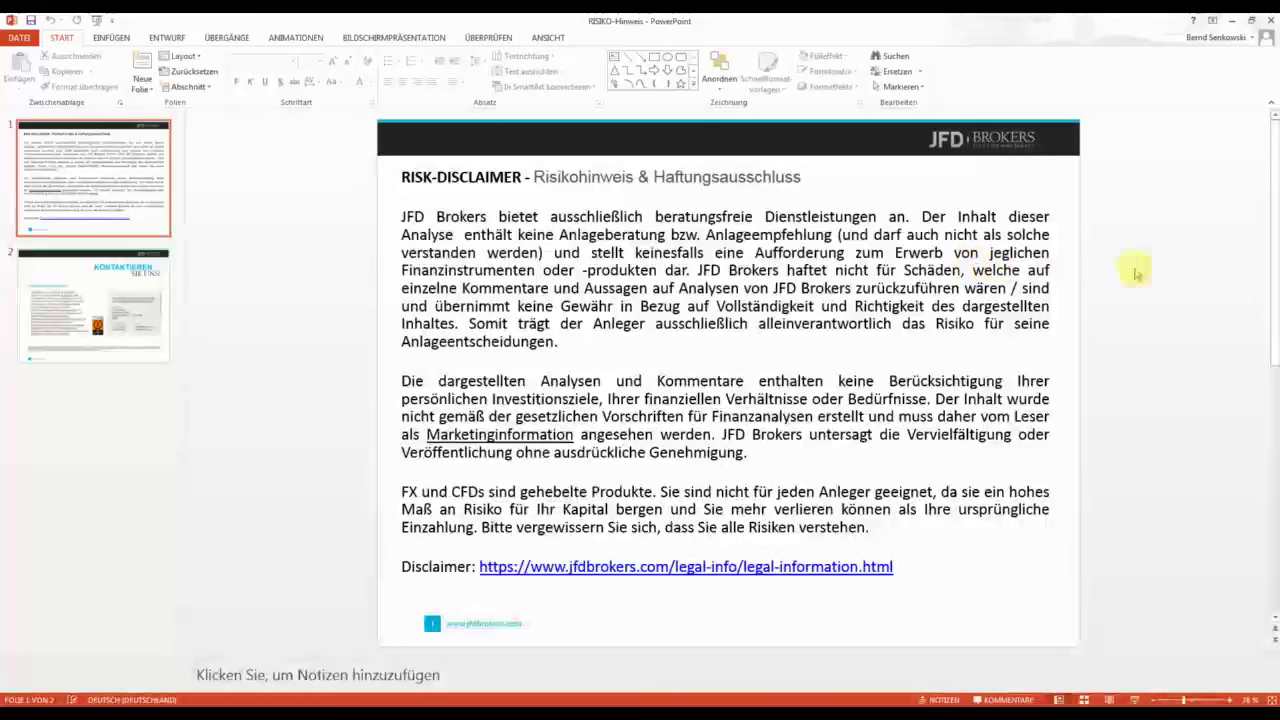
# Close the RISIKO-Hinweis presentation to return to the Guidants JFD Brokers terminal
pyautogui.click(1271, 26)
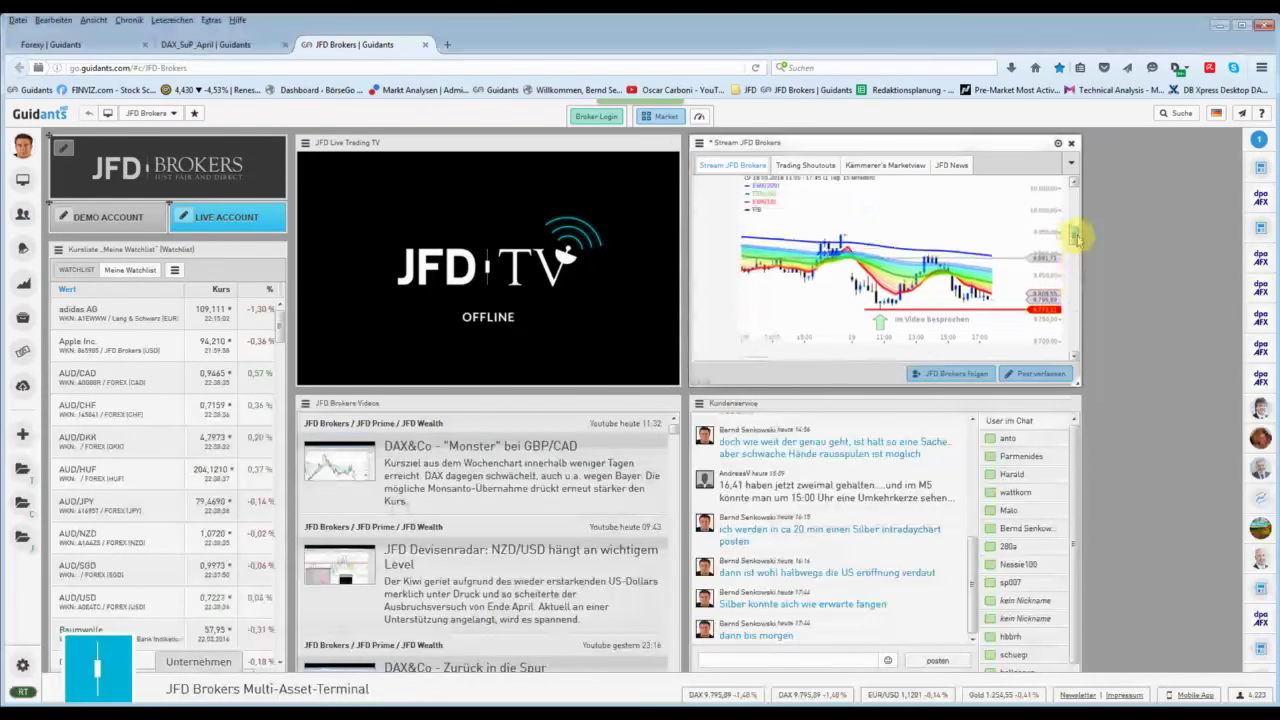
# Open the DAX chart image from the JFD Brokers stream post in a large Chart DAX window
pyautogui.moveTo(1074, 234)
pyautogui.mouseDown()
pyautogui.moveTo(1073, 266)
pyautogui.moveTo(1071, 236)
pyautogui.mouseUp()
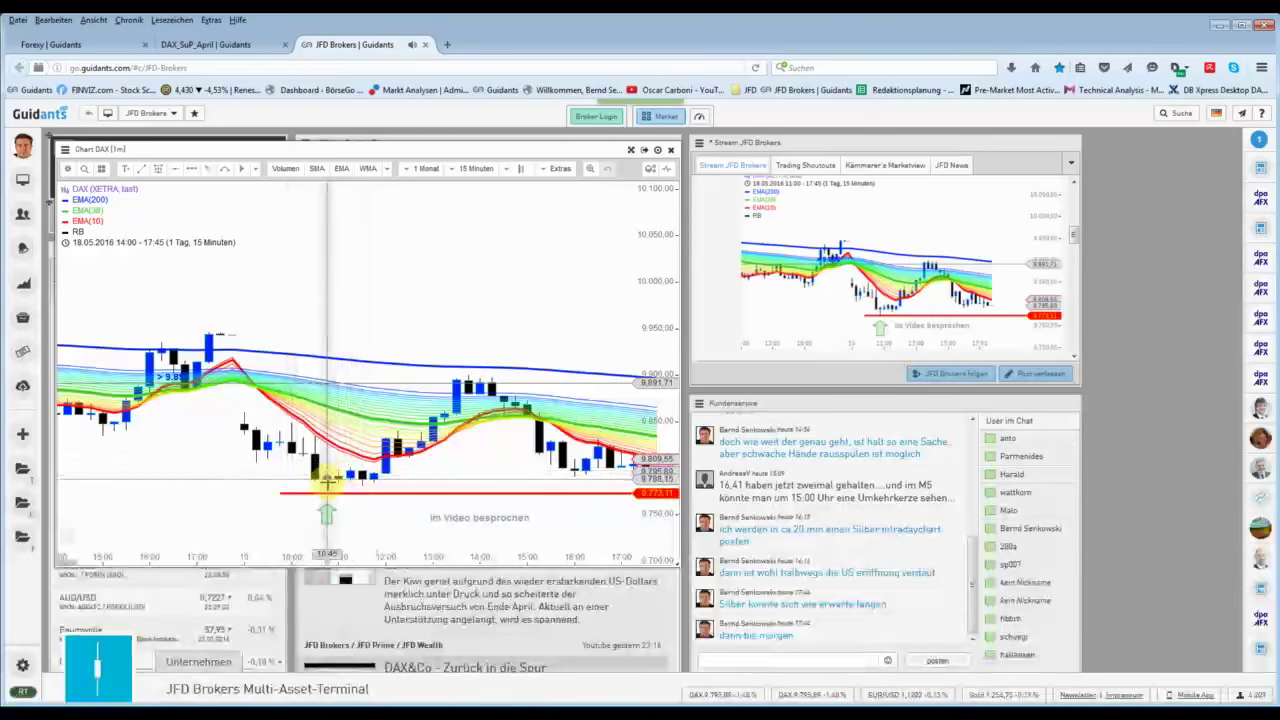
# Zoom the DAX chart out to one week, then back to two days from 17.05.2016 10:15
pyautogui.scroll(-2, 330, 455)
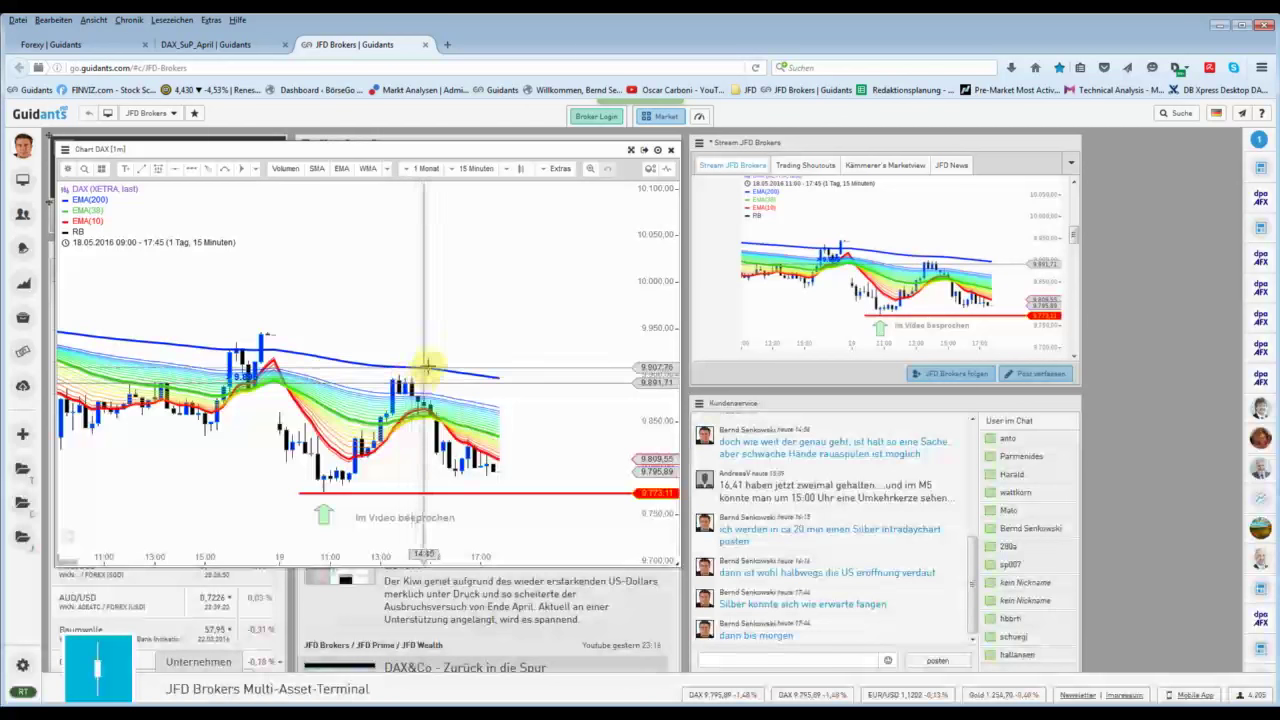
pyautogui.scroll(-3, 426, 367)
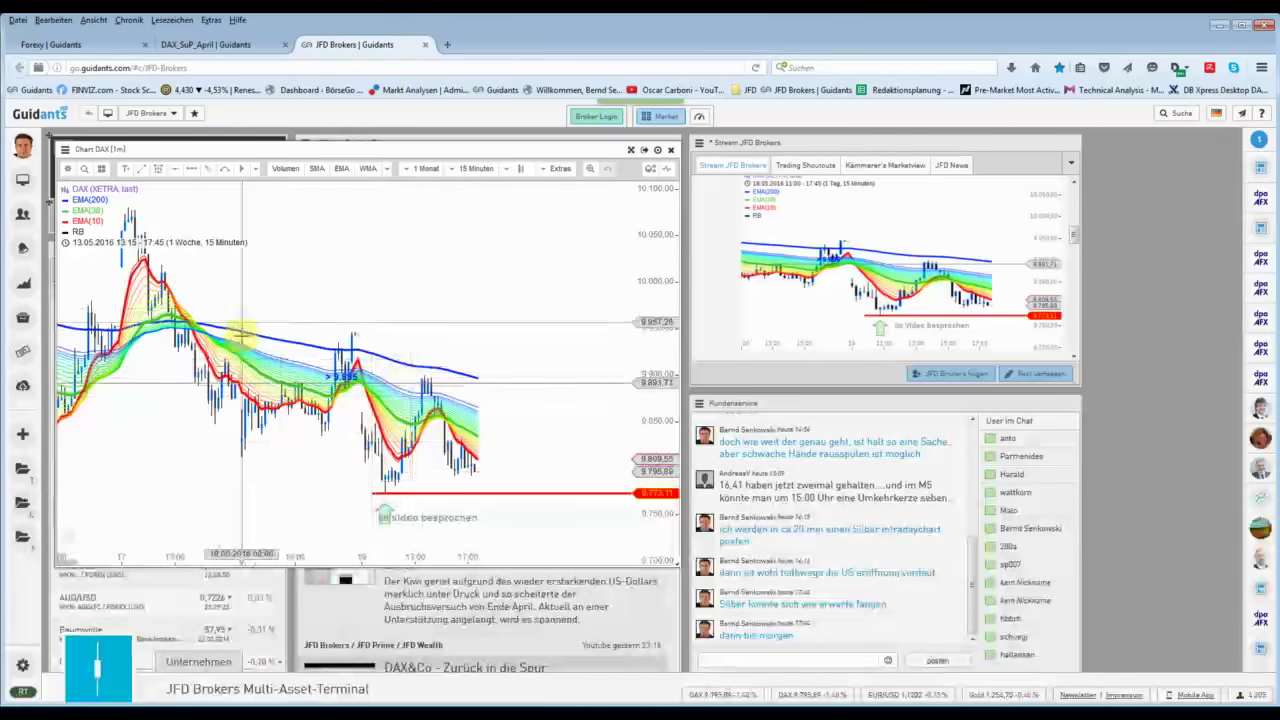
pyautogui.scroll(-1, 410, 310)
pyautogui.scroll(-1, 394, 280)
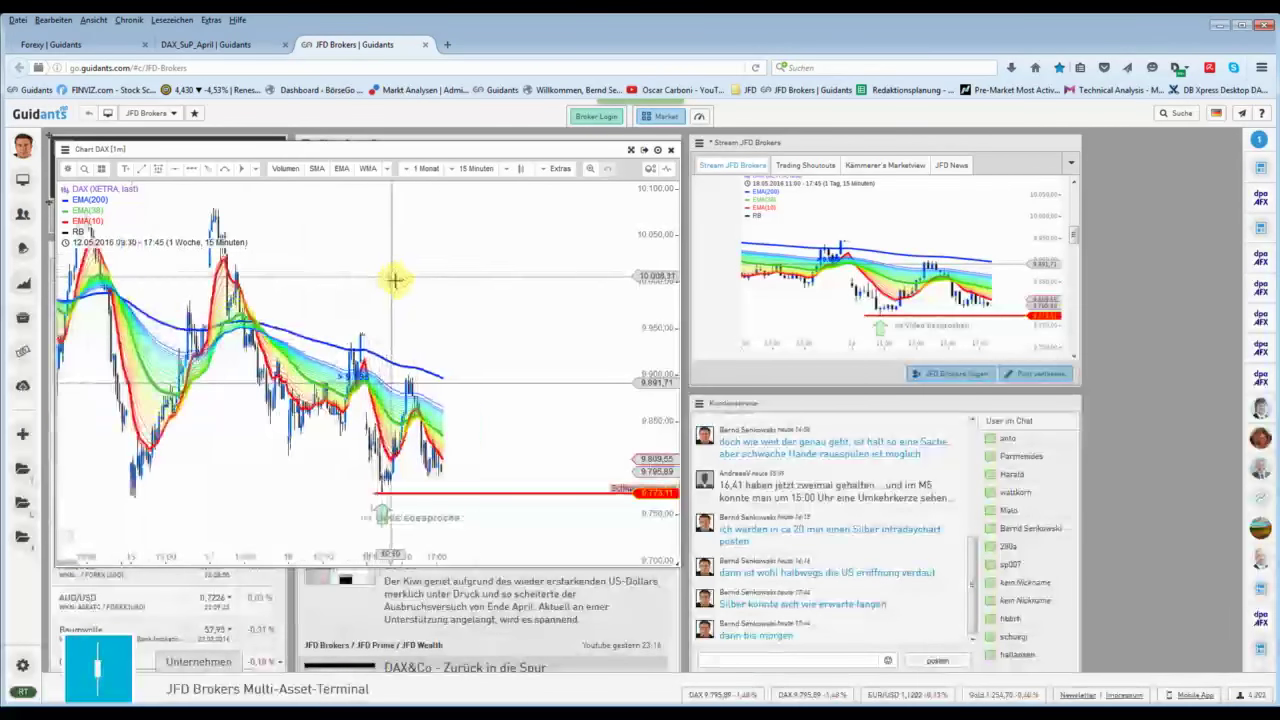
pyautogui.scroll(2, 420, 385)
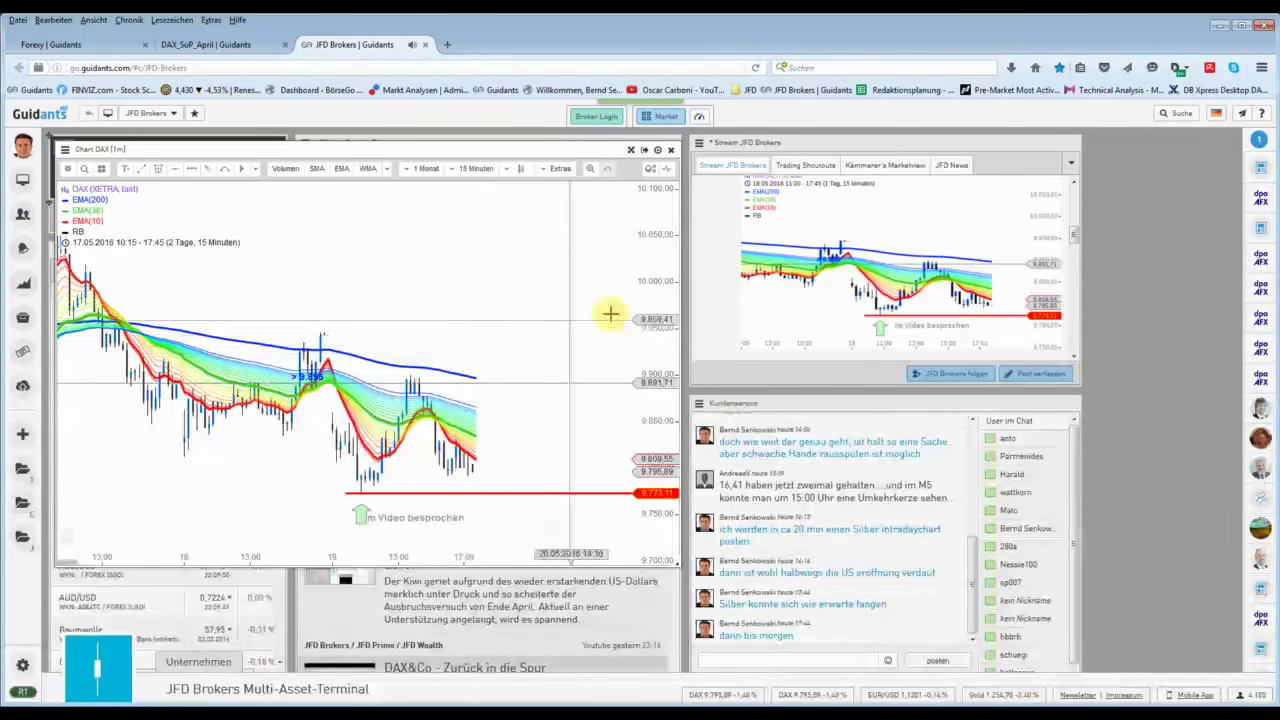
pyautogui.moveTo(1070, 200)
pyautogui.scroll(-5, 1075, 234)
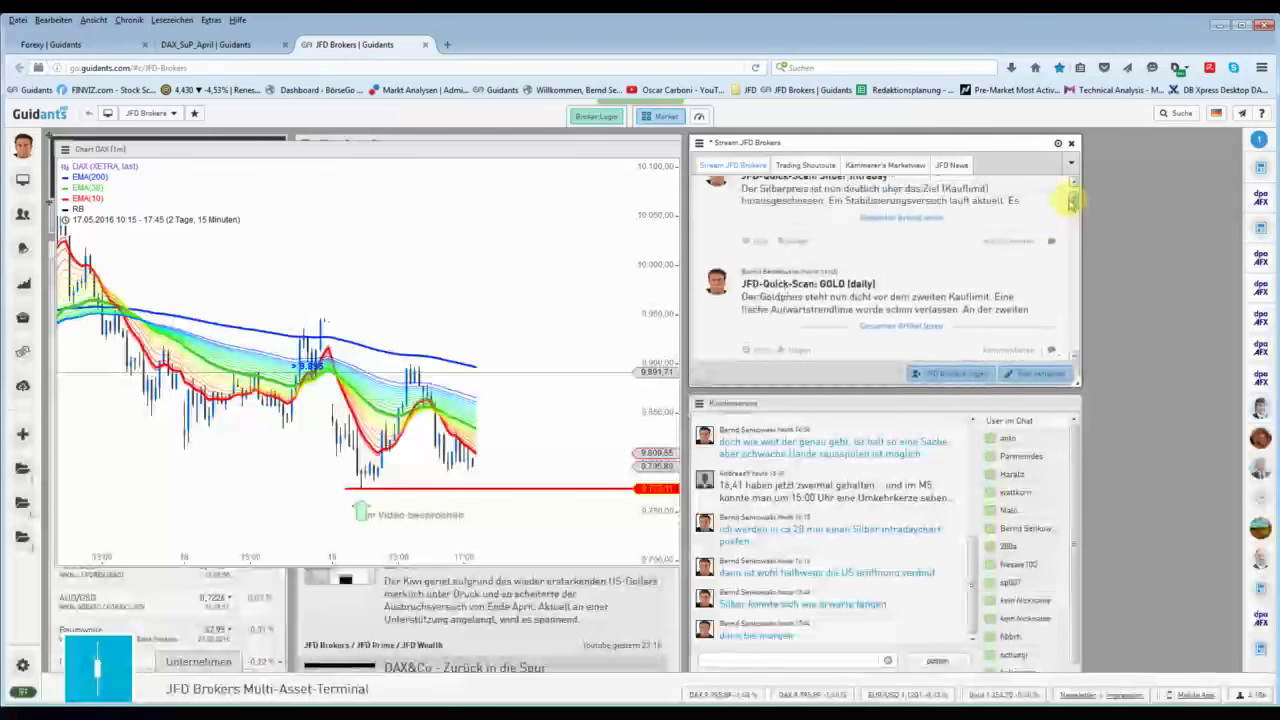
pyautogui.scroll(-2, 955, 300)
pyautogui.scroll(-2, 918, 292)
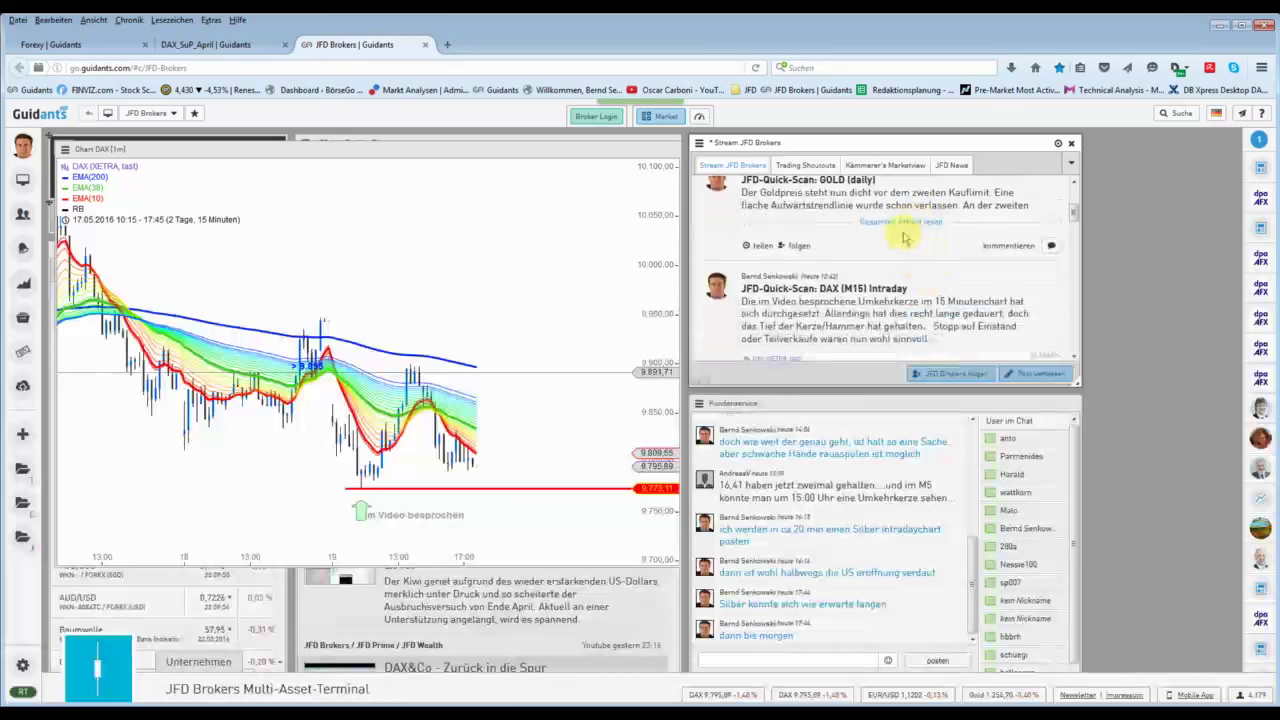
pyautogui.scroll(-2, 900, 245)
pyautogui.scroll(-2, 910, 248)
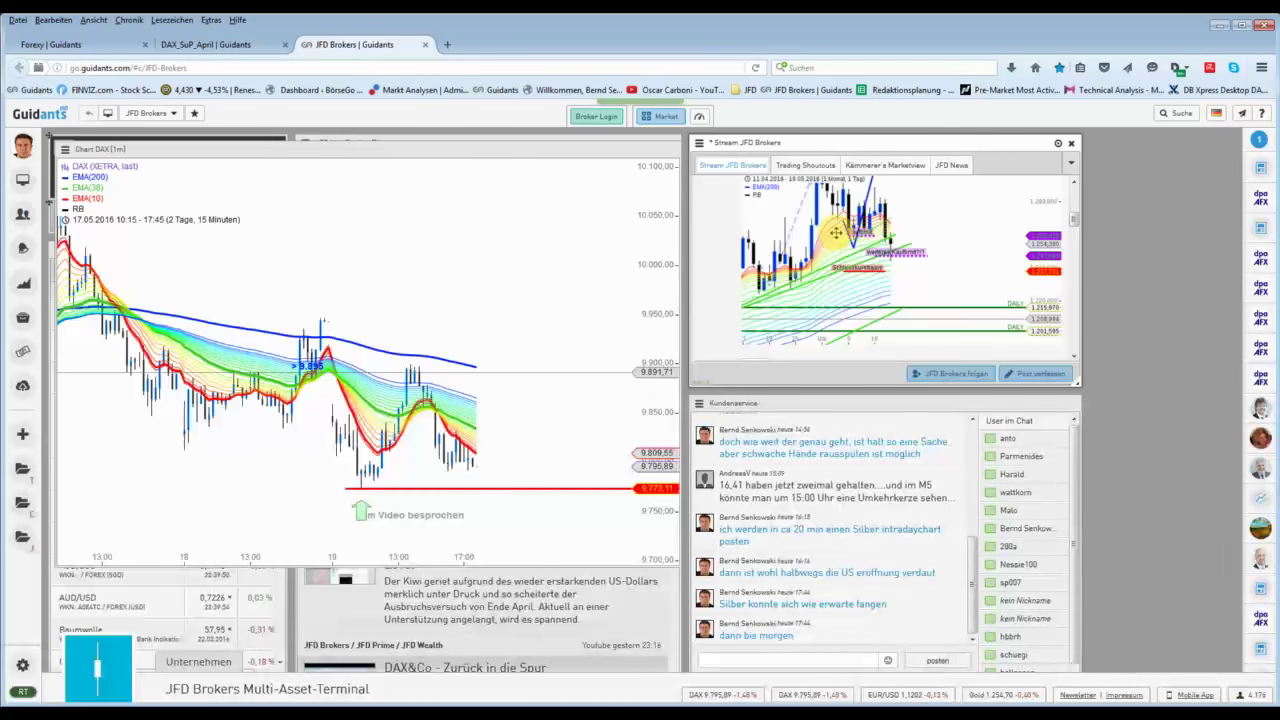
pyautogui.click(836, 232)
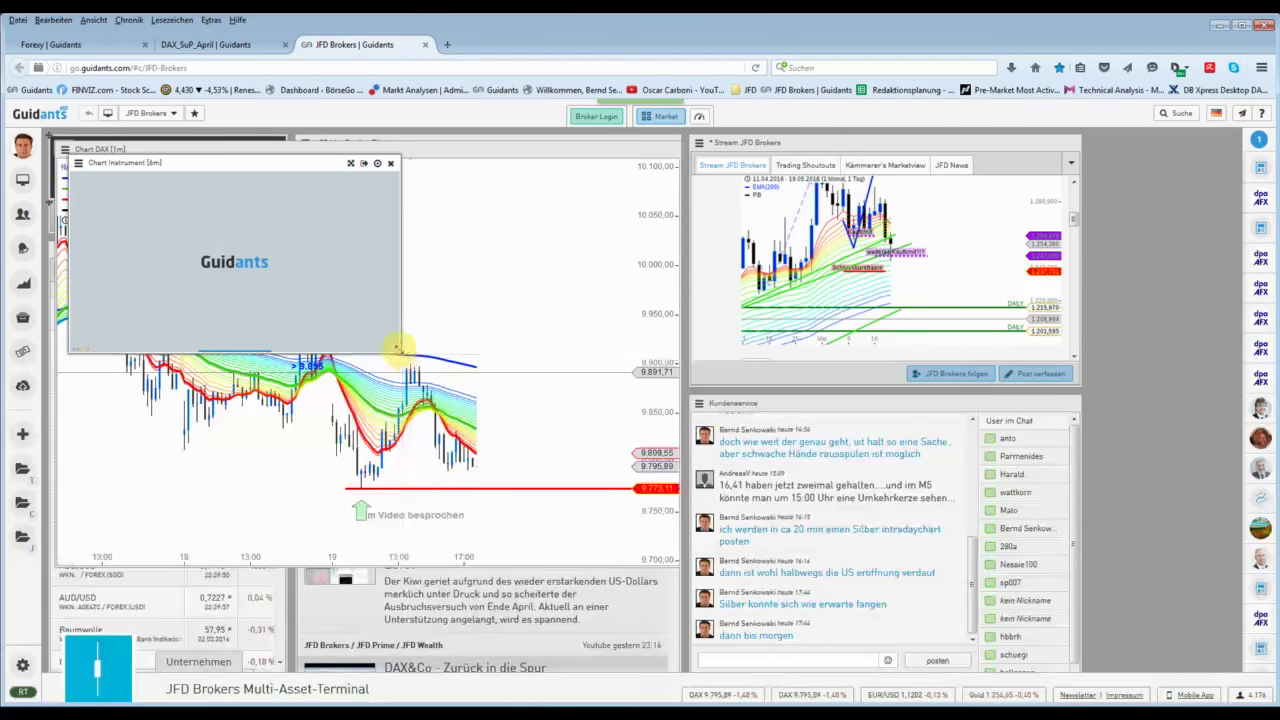
pyautogui.moveTo(396, 348); pyautogui.dragTo(622, 598)
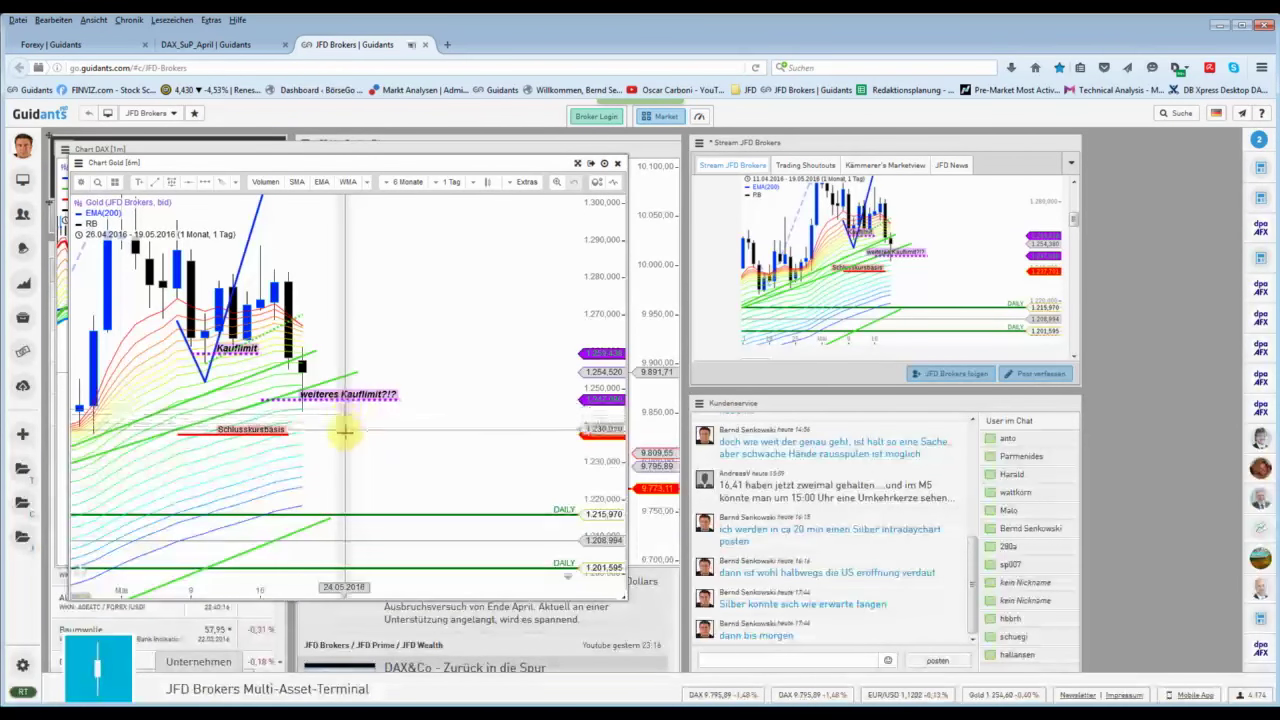
pyautogui.moveTo(606, 234); pyautogui.dragTo(578, 400)
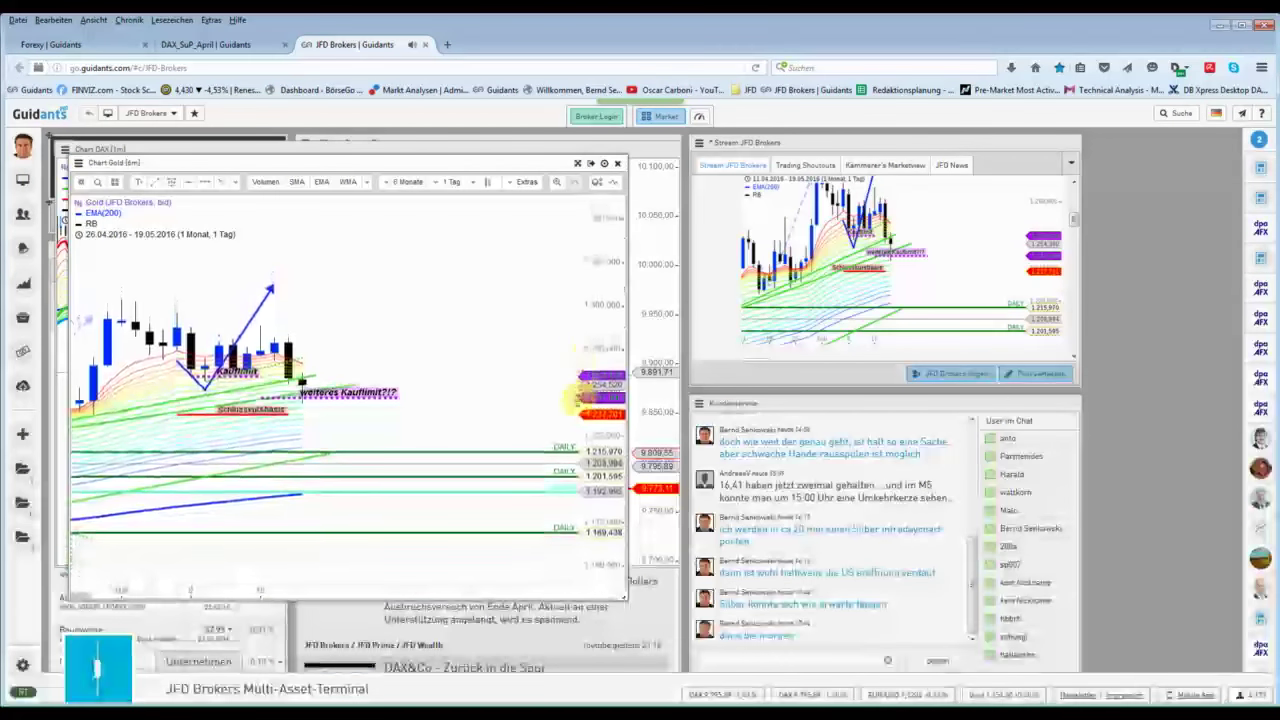
pyautogui.scroll(-3, 457, 303)
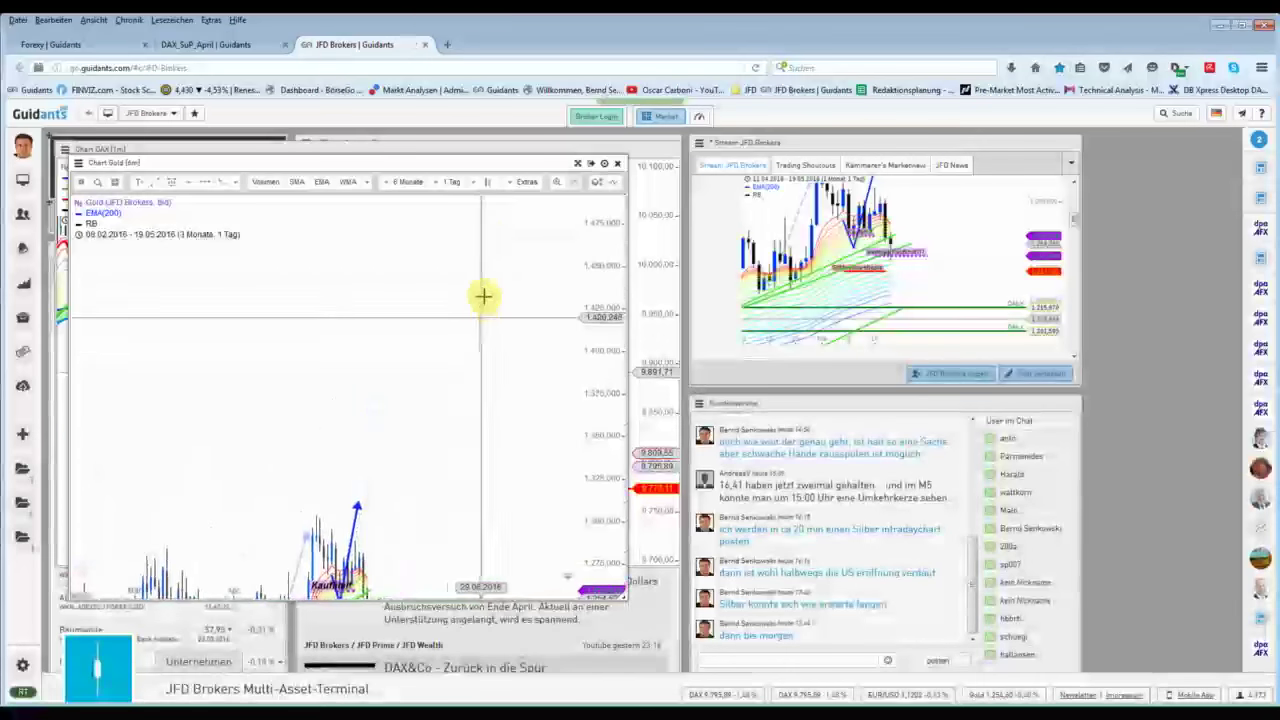
pyautogui.scroll(-2, 460, 370)
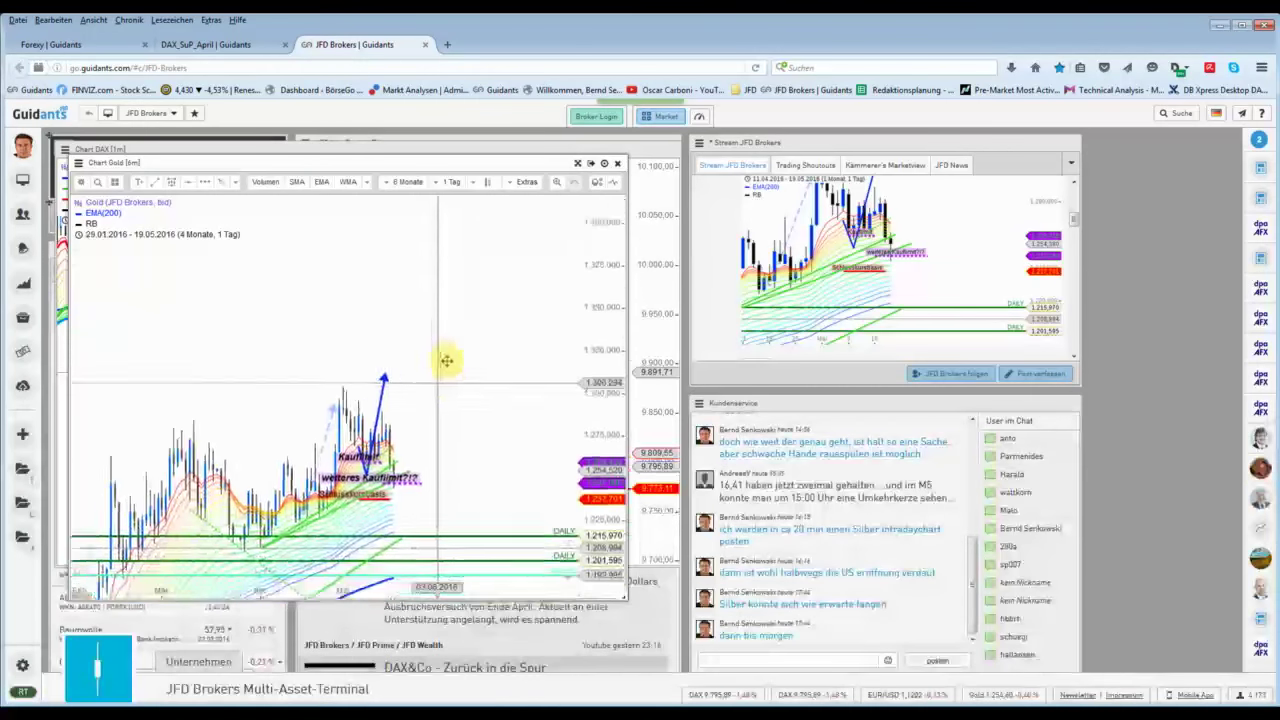
pyautogui.scroll(5, 440, 360)
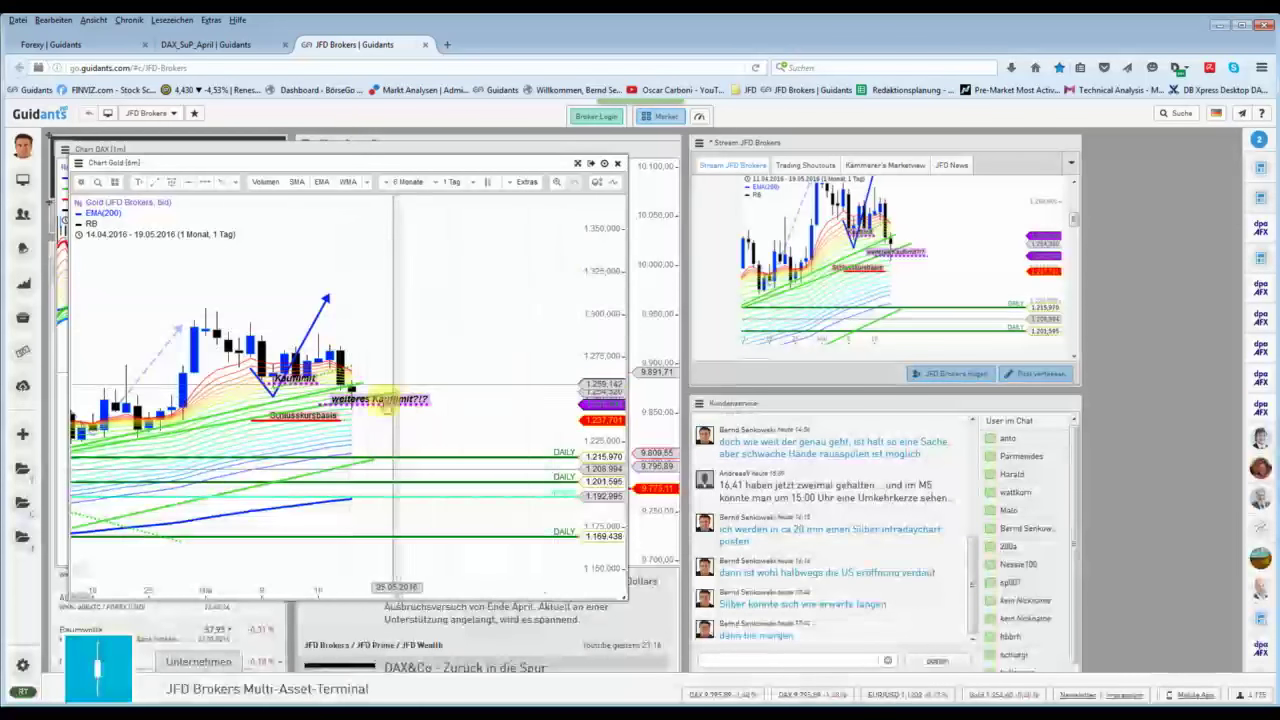
pyautogui.scroll(-1, 393, 384)
pyautogui.scroll(-1, 380, 380)
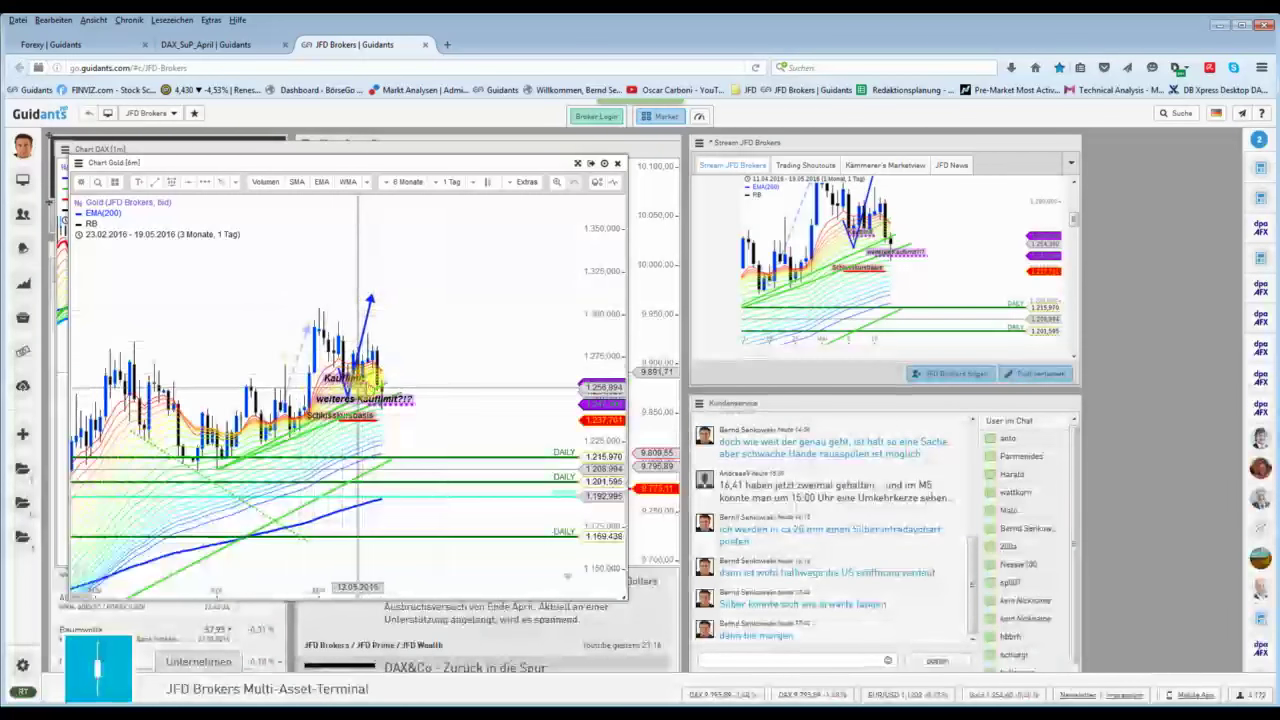
pyautogui.scroll(1, 282, 369)
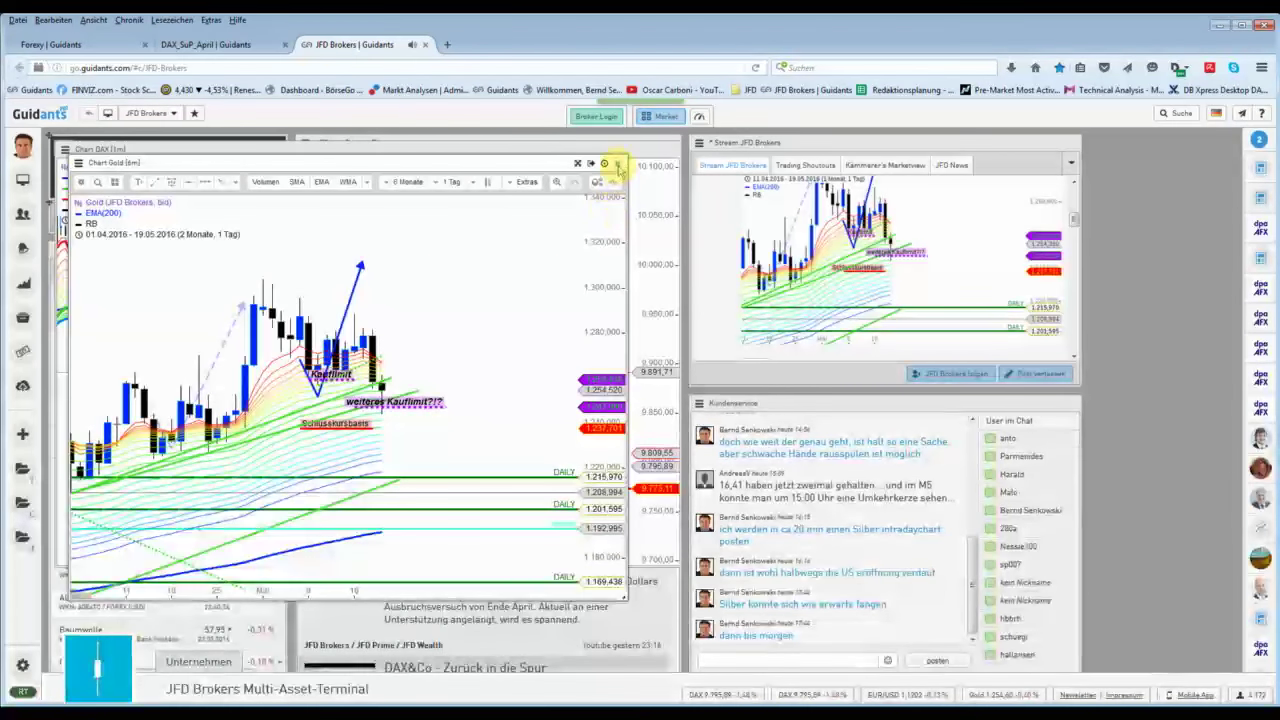
pyautogui.scroll(2, 975, 263)
pyautogui.scroll(3, 972, 265)
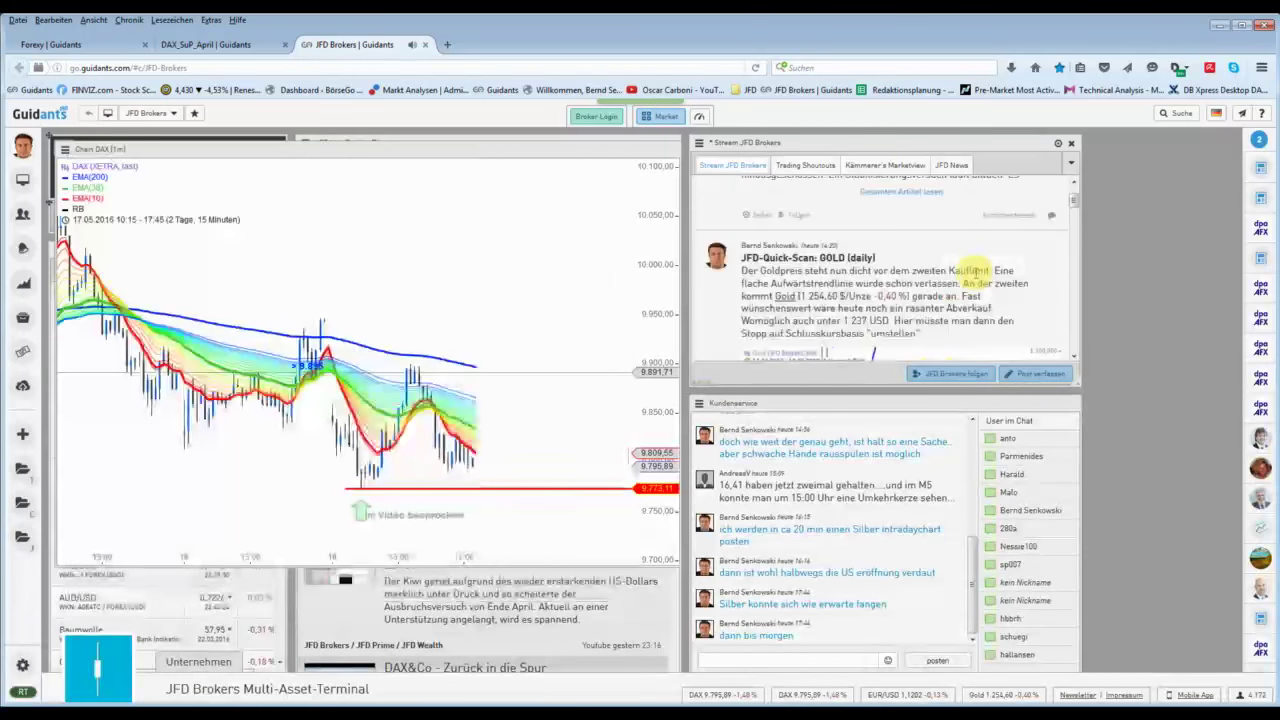
# Expand the Silber Quick-Scan article and open its chart in an enlarged window, zoomed on prices
pyautogui.scroll(1, 976, 275)
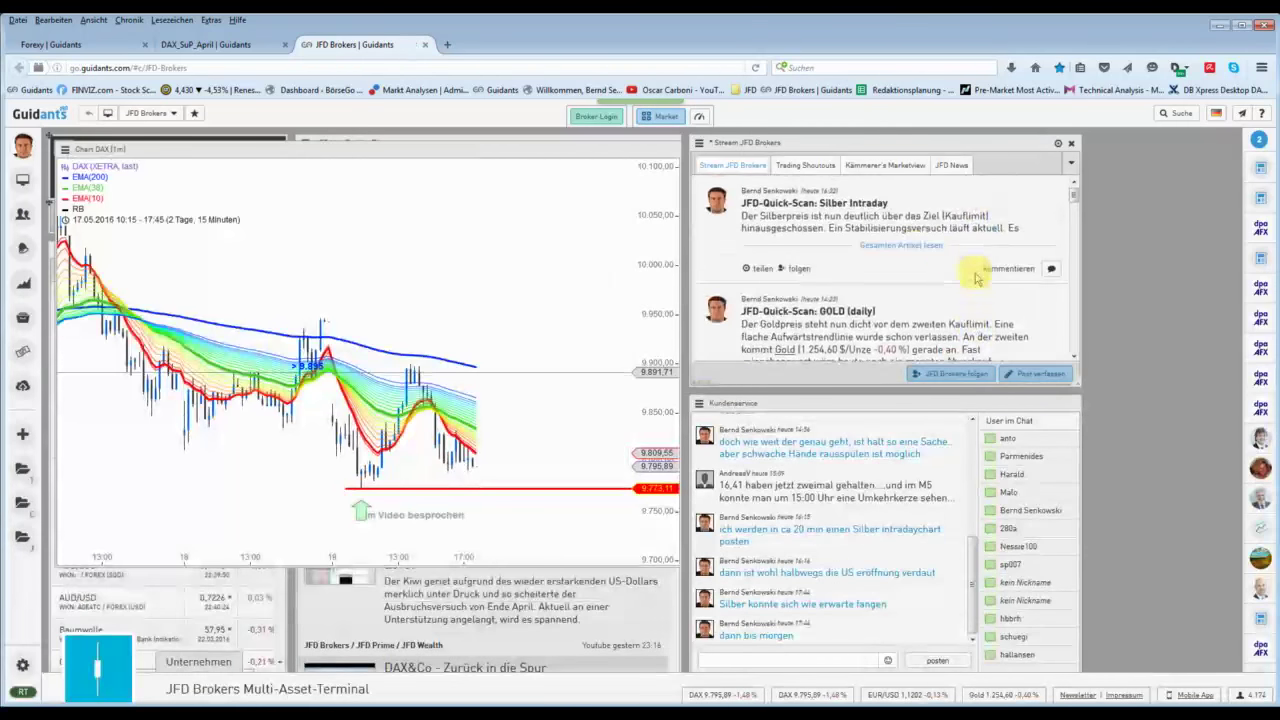
pyautogui.click(904, 250)
pyautogui.scroll(-3, 940, 260)
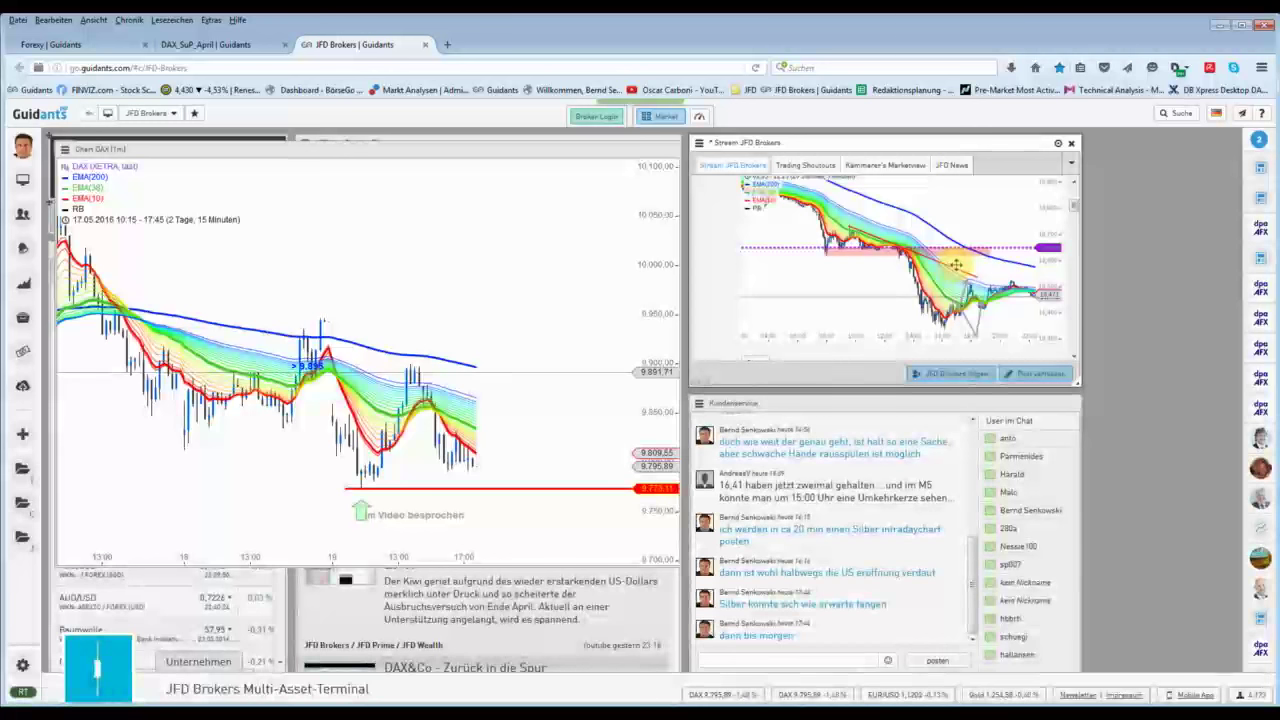
pyautogui.moveTo(954, 265)
pyautogui.mouseDown()
pyautogui.moveTo(500, 257)
pyautogui.moveTo(355, 357)
pyautogui.moveTo(410, 360)
pyautogui.mouseUp()
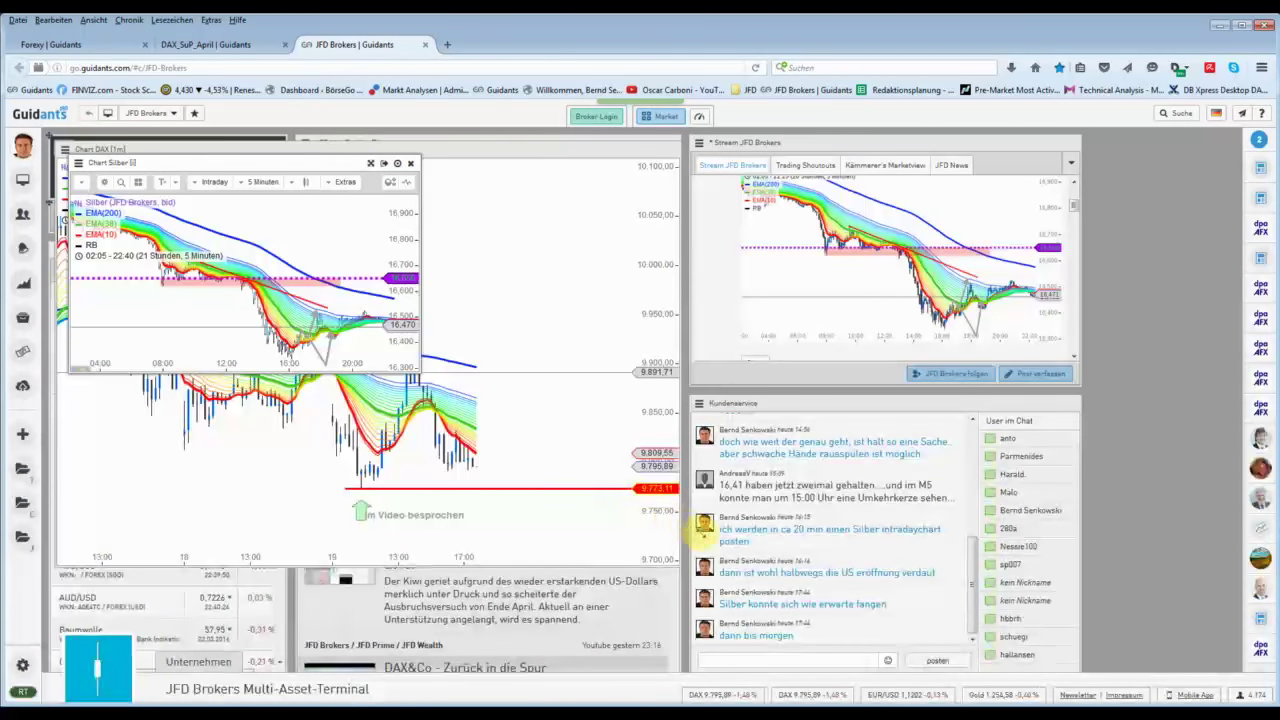
pyautogui.moveTo(727, 538); pyautogui.dragTo(745, 552)
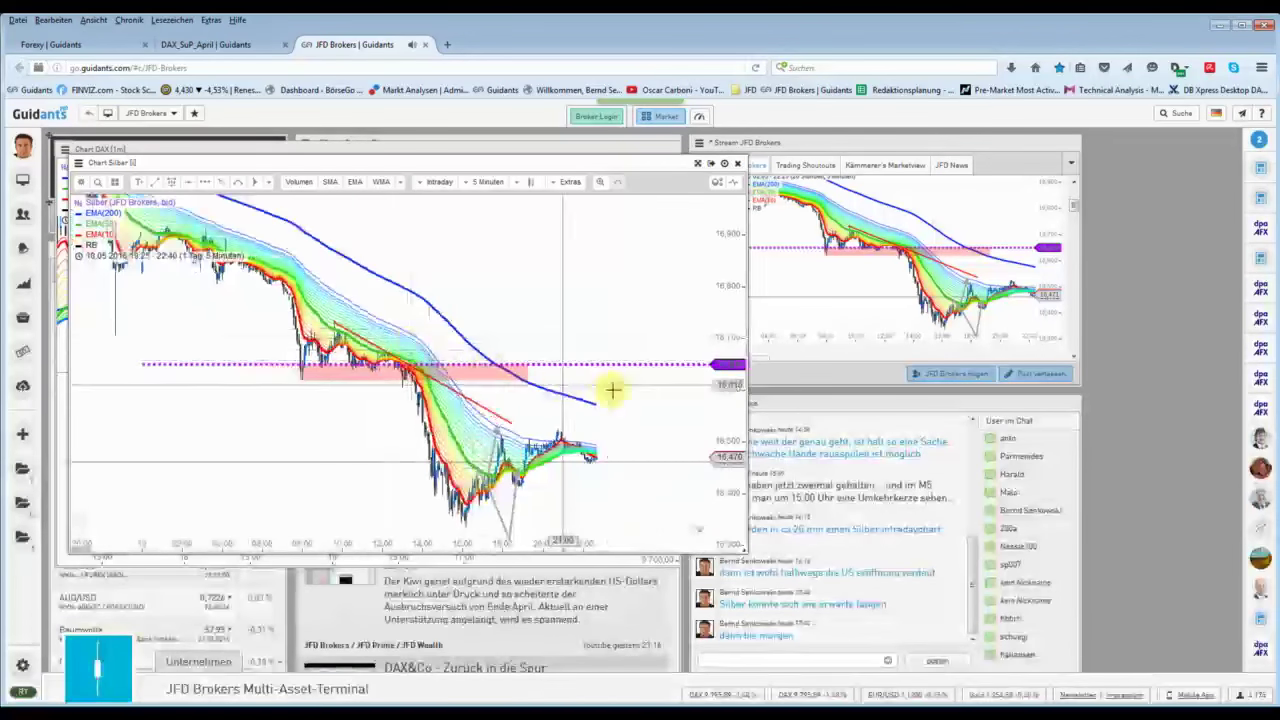
pyautogui.moveTo(705, 339); pyautogui.dragTo(609, 243)
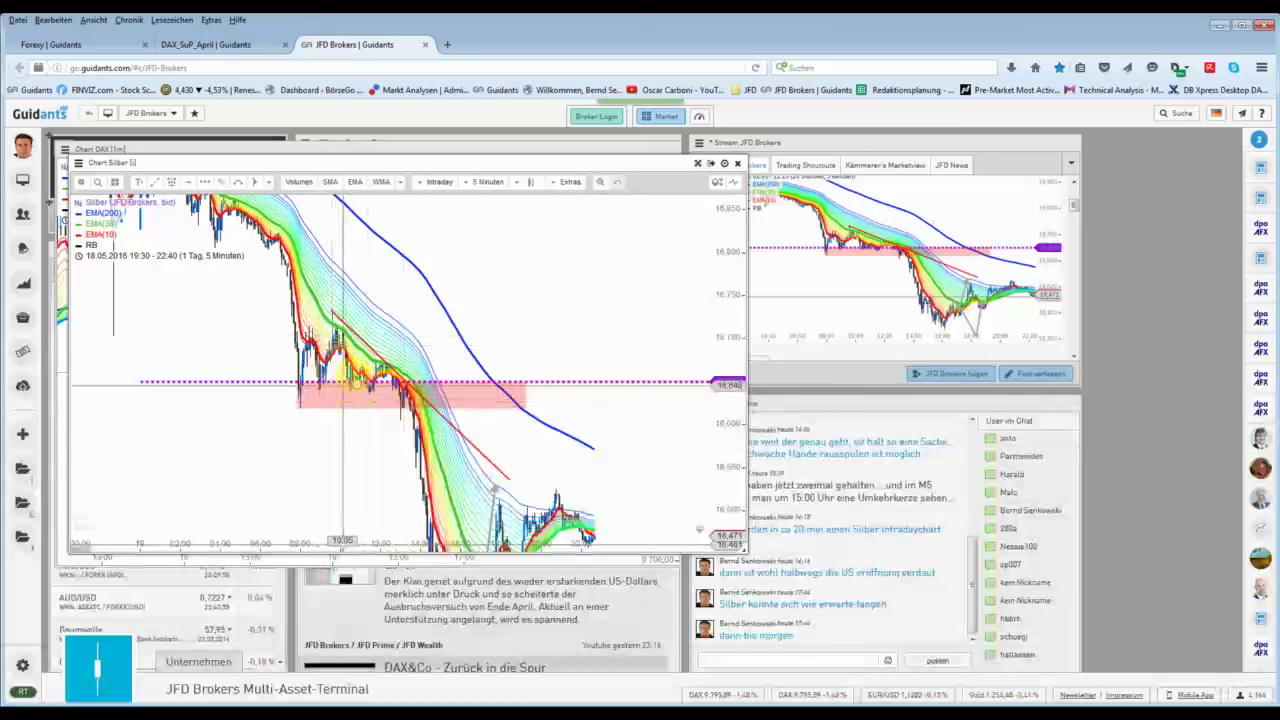
pyautogui.click(690, 384)
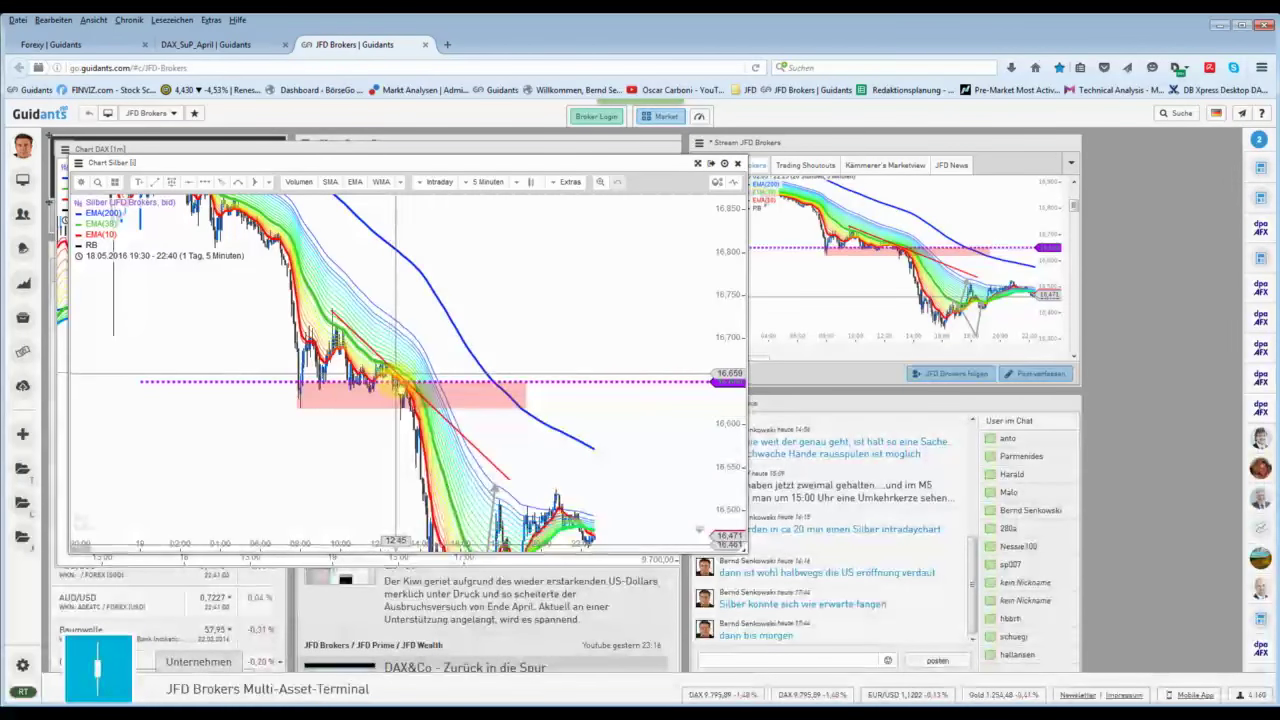
# Center the Silber chart on the afternoon sell-off and select the red trend line for editing
pyautogui.moveTo(482, 435); pyautogui.dragTo(457, 294)
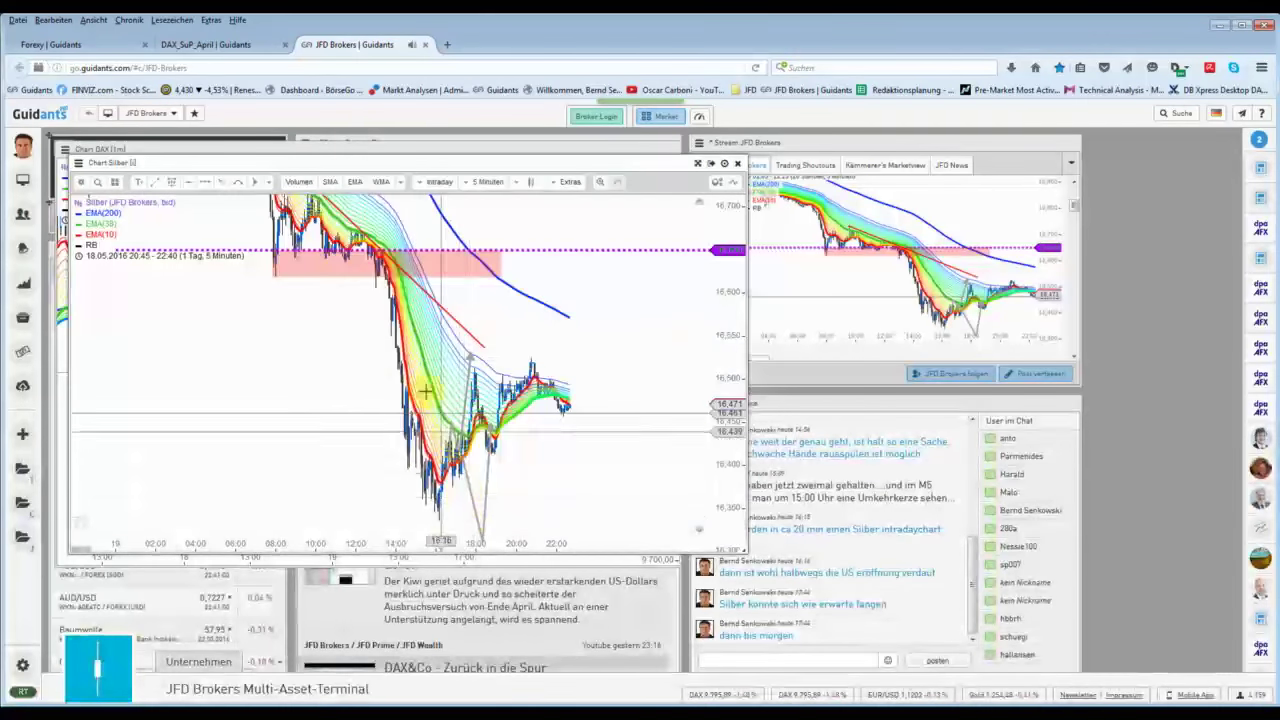
pyautogui.scroll(2, 440, 400)
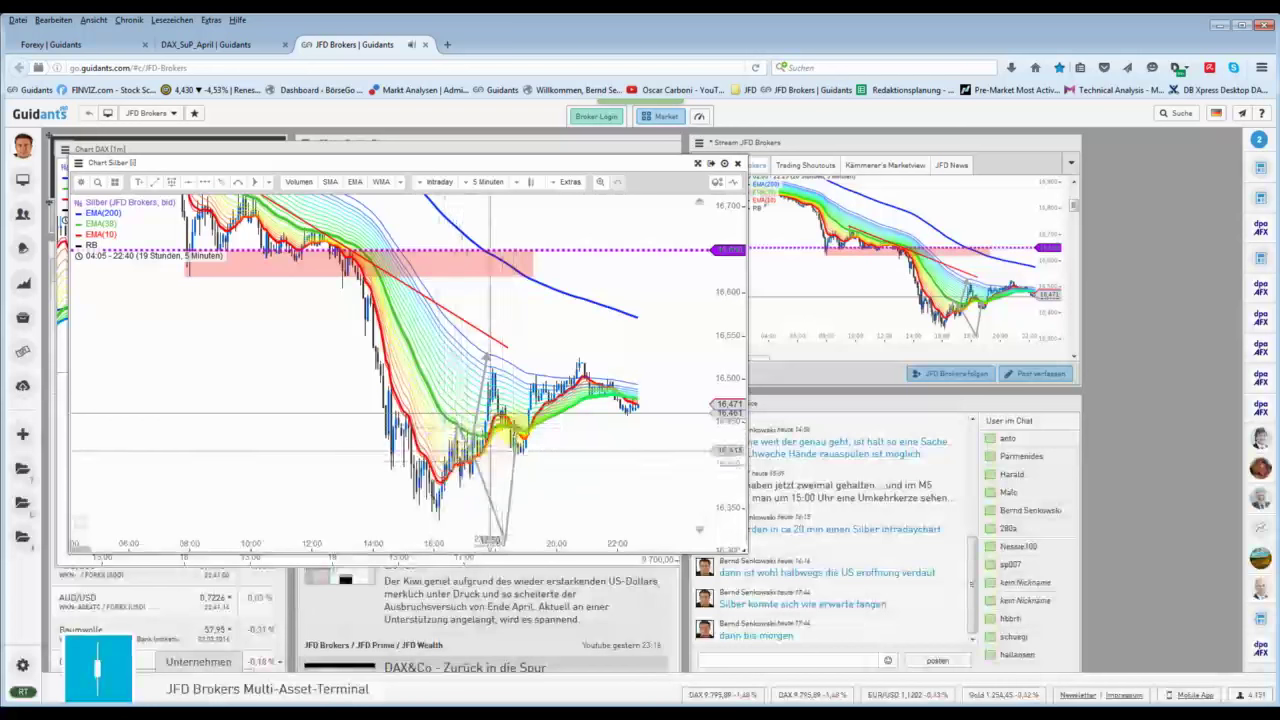
pyautogui.scroll(2, 464, 462)
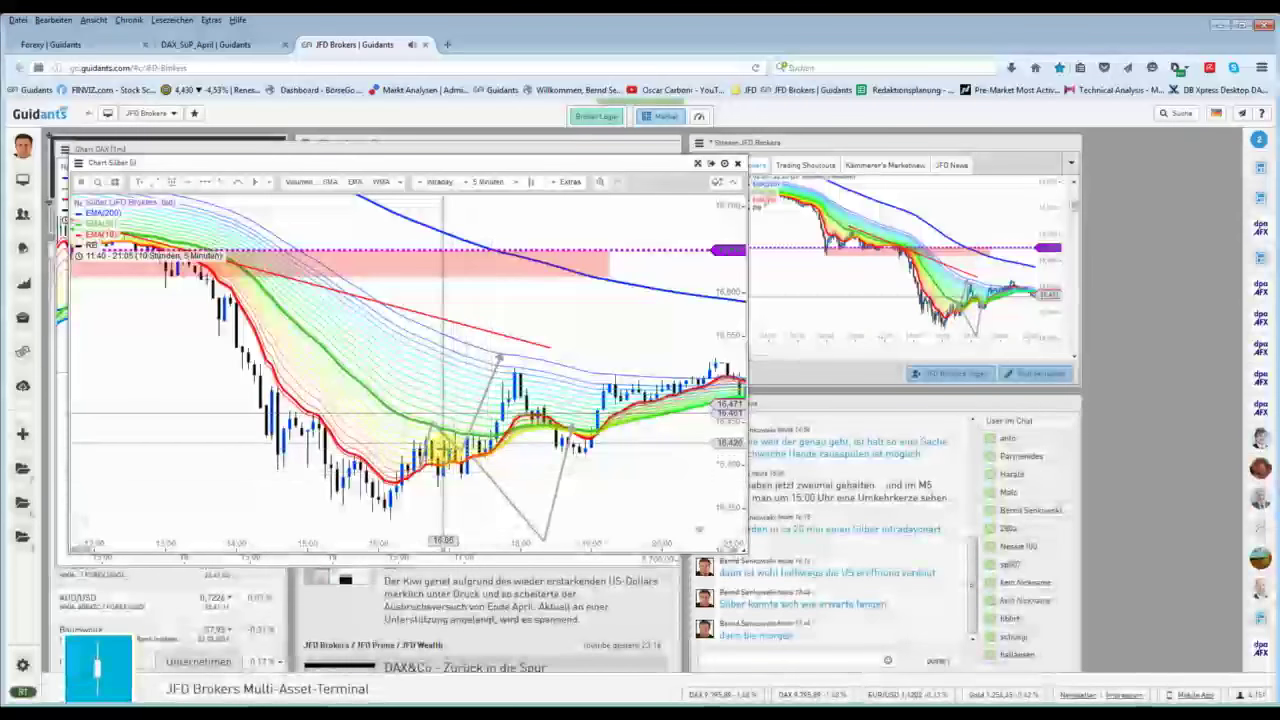
pyautogui.scroll(-1, 440, 420)
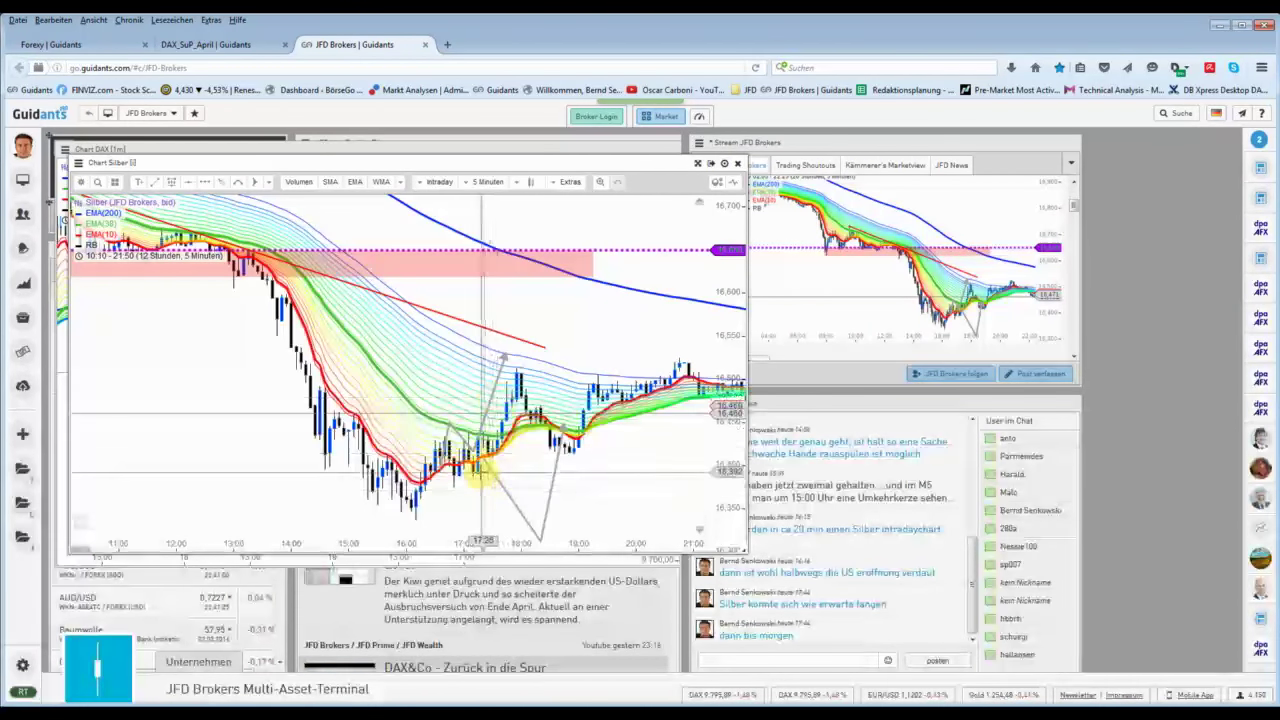
pyautogui.moveTo(490, 480); pyautogui.dragTo(423, 491)
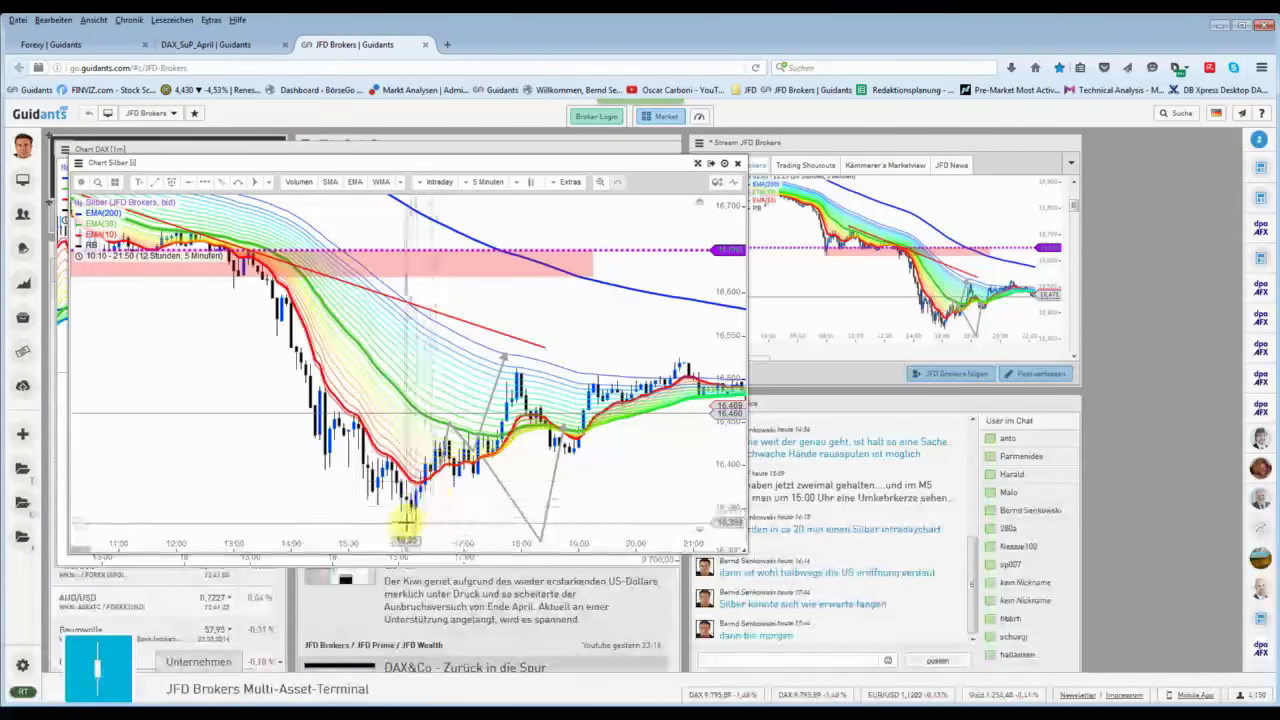
pyautogui.scroll(-3, 563, 422)
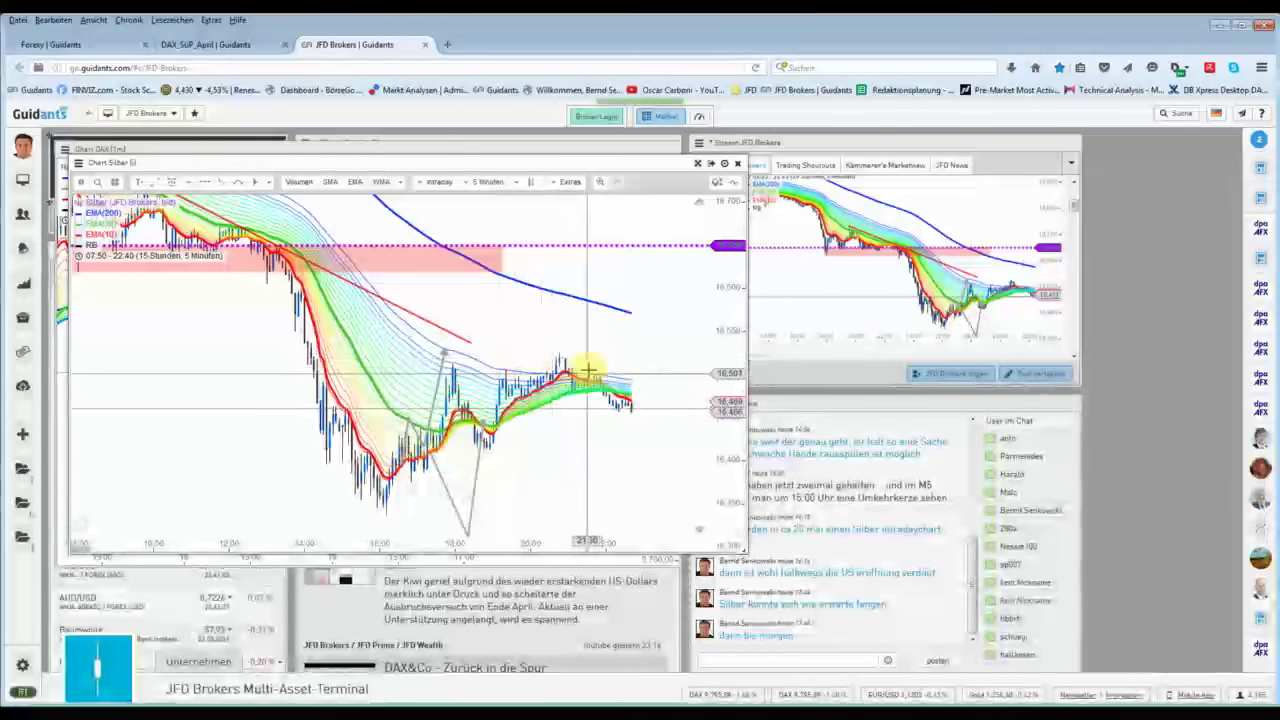
pyautogui.click(462, 338)
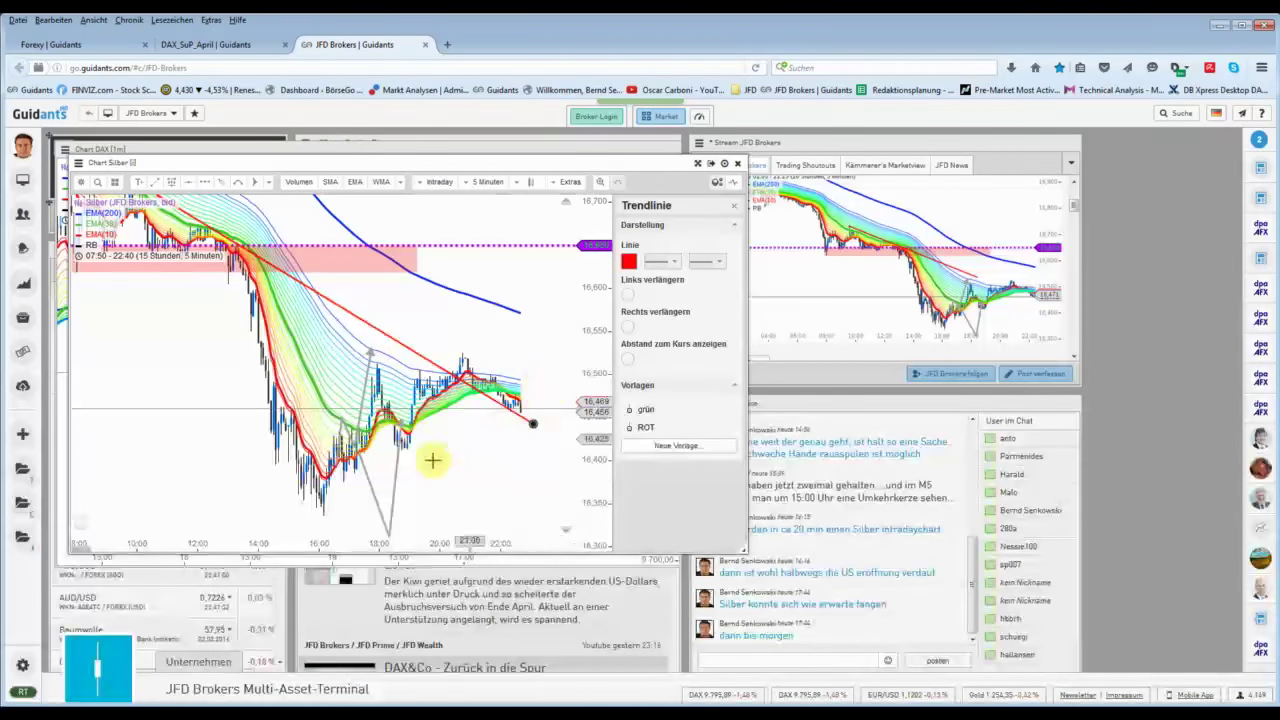
# Pan the Silber chart to the earlier session, close it, and switch to the DAX_SuP_April workspace
pyautogui.moveTo(583, 270); pyautogui.dragTo(294, 291)
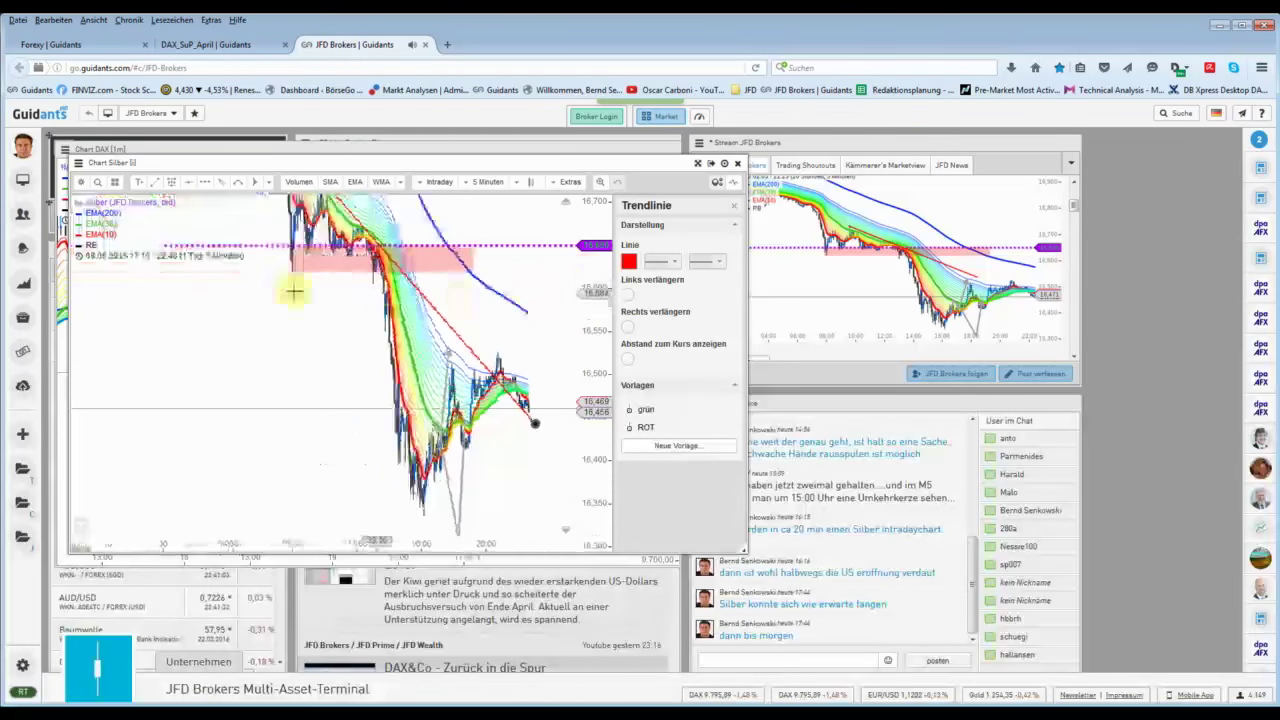
pyautogui.moveTo(574, 237)
pyautogui.mouseDown()
pyautogui.moveTo(468, 399)
pyautogui.moveTo(407, 452)
pyautogui.mouseUp()
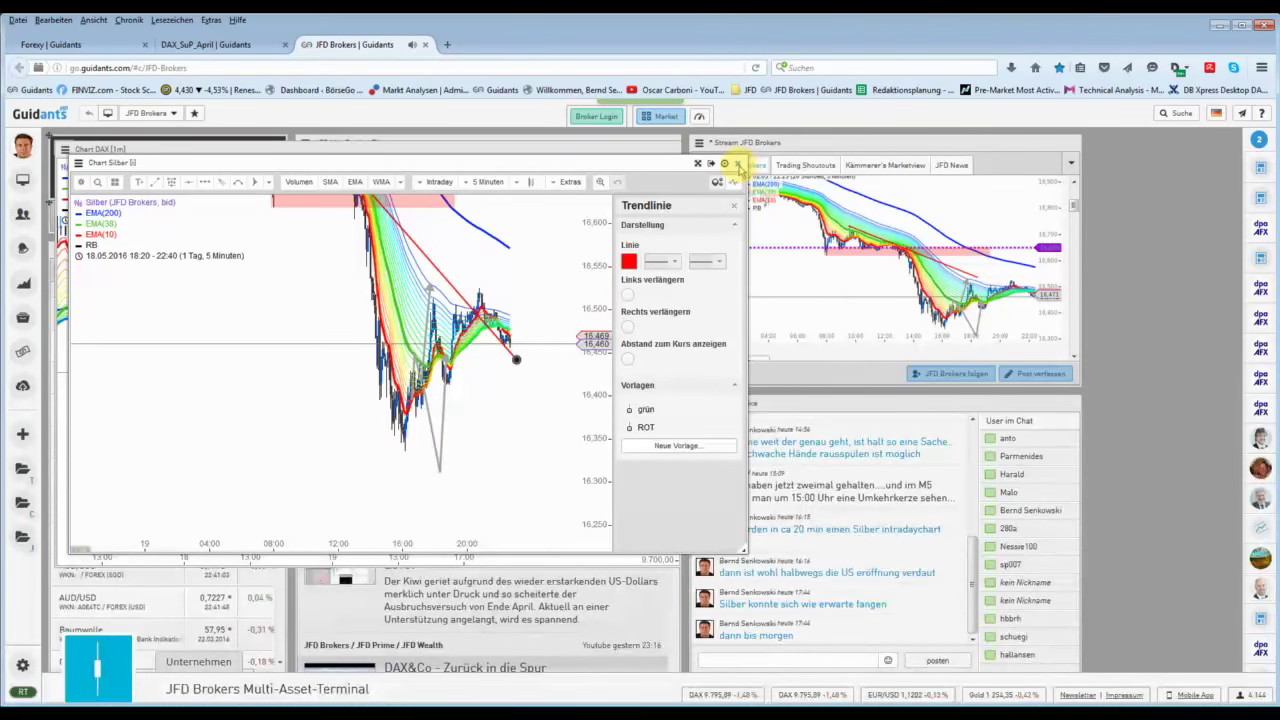
pyautogui.click(1074, 207)
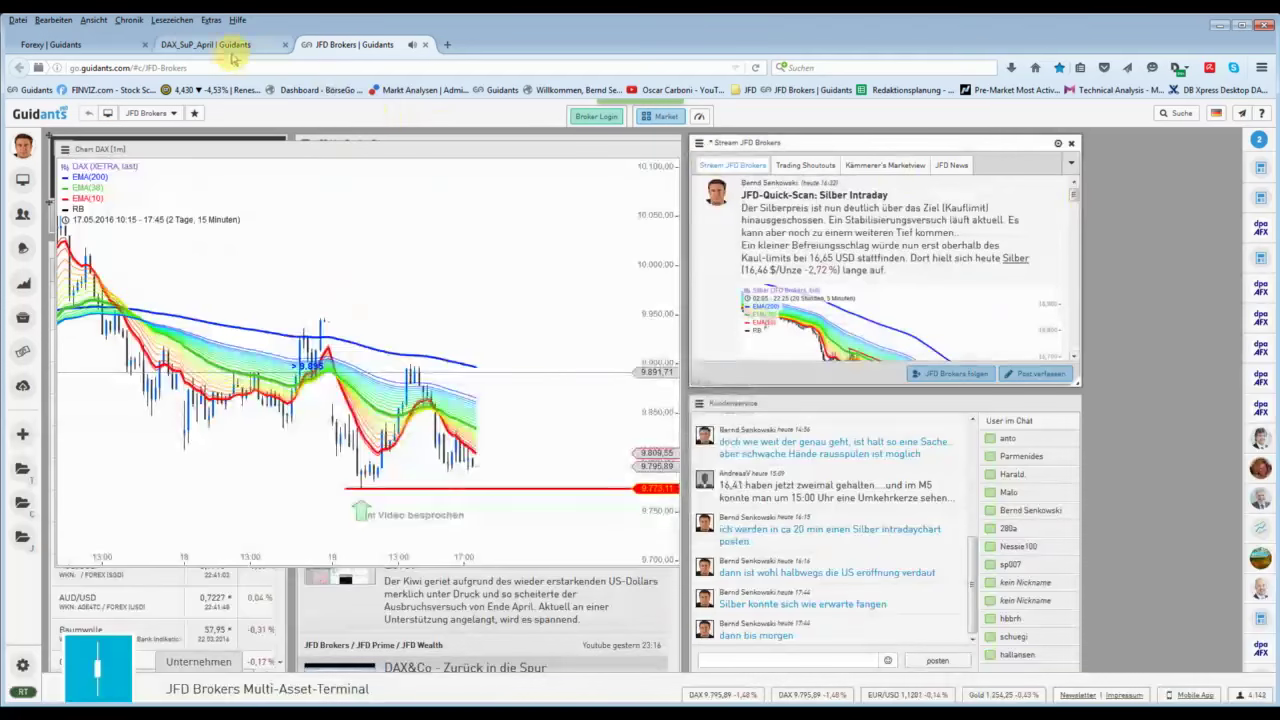
pyautogui.click(210, 45)
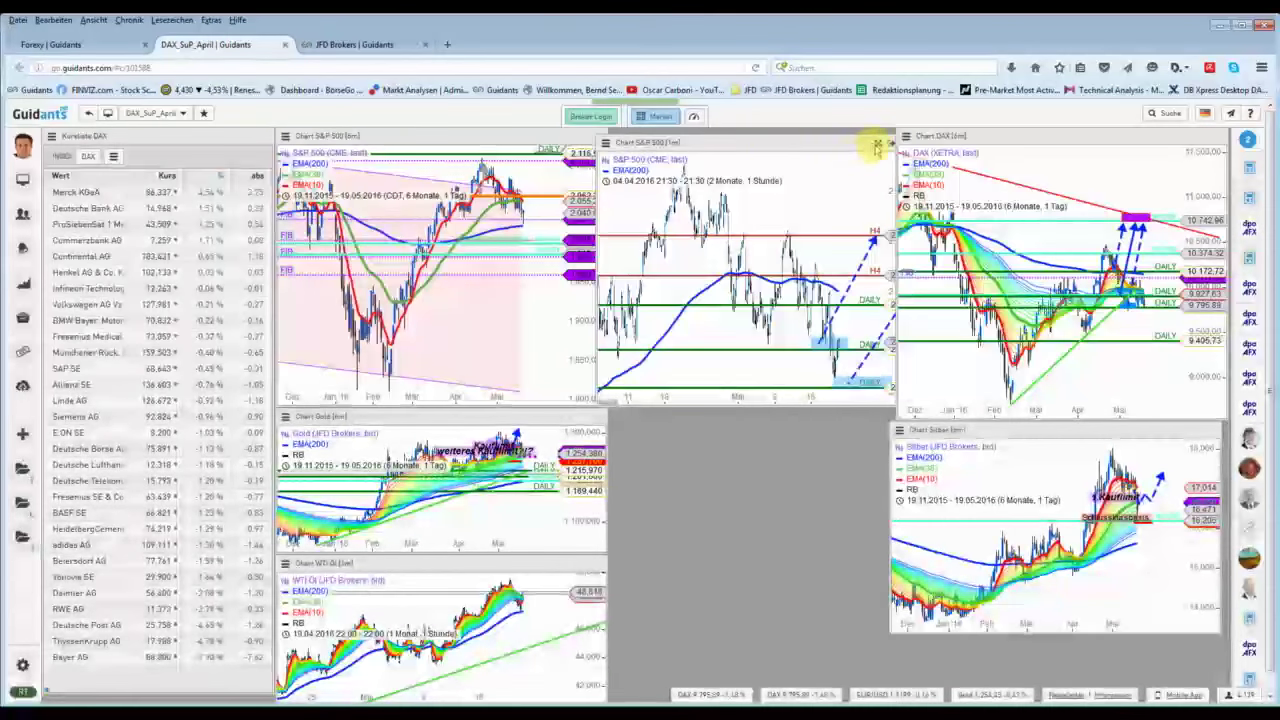
# Zoom the full-screen S&P 500 hourly chart to one month from 20.04.2016, then exit full screen
pyautogui.click(874, 139)
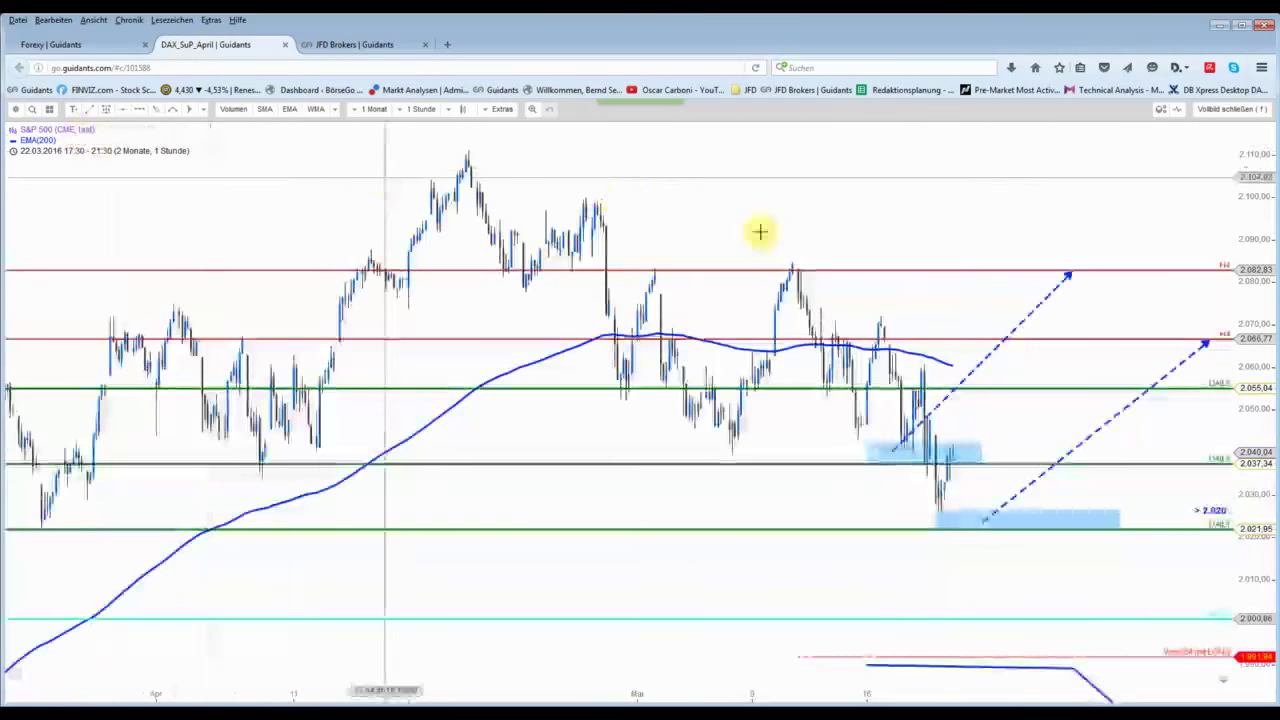
pyautogui.scroll(-3, 1000, 500)
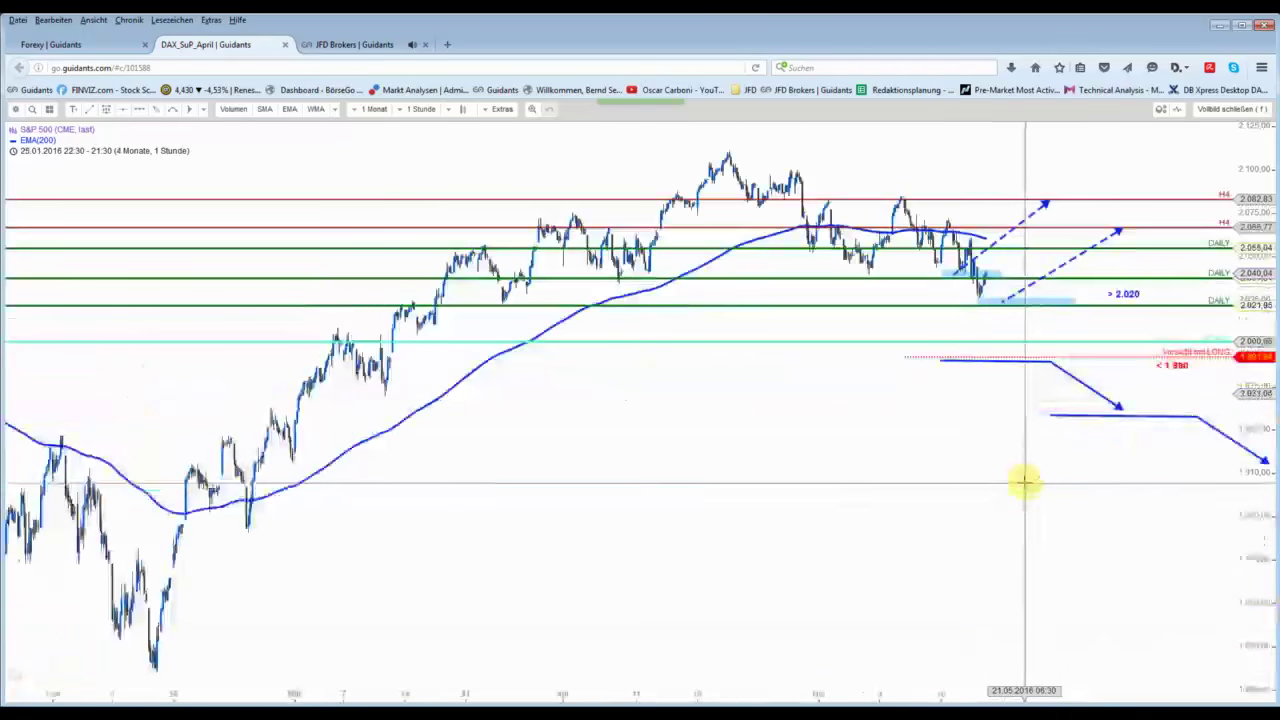
pyautogui.scroll(5, 1020, 323)
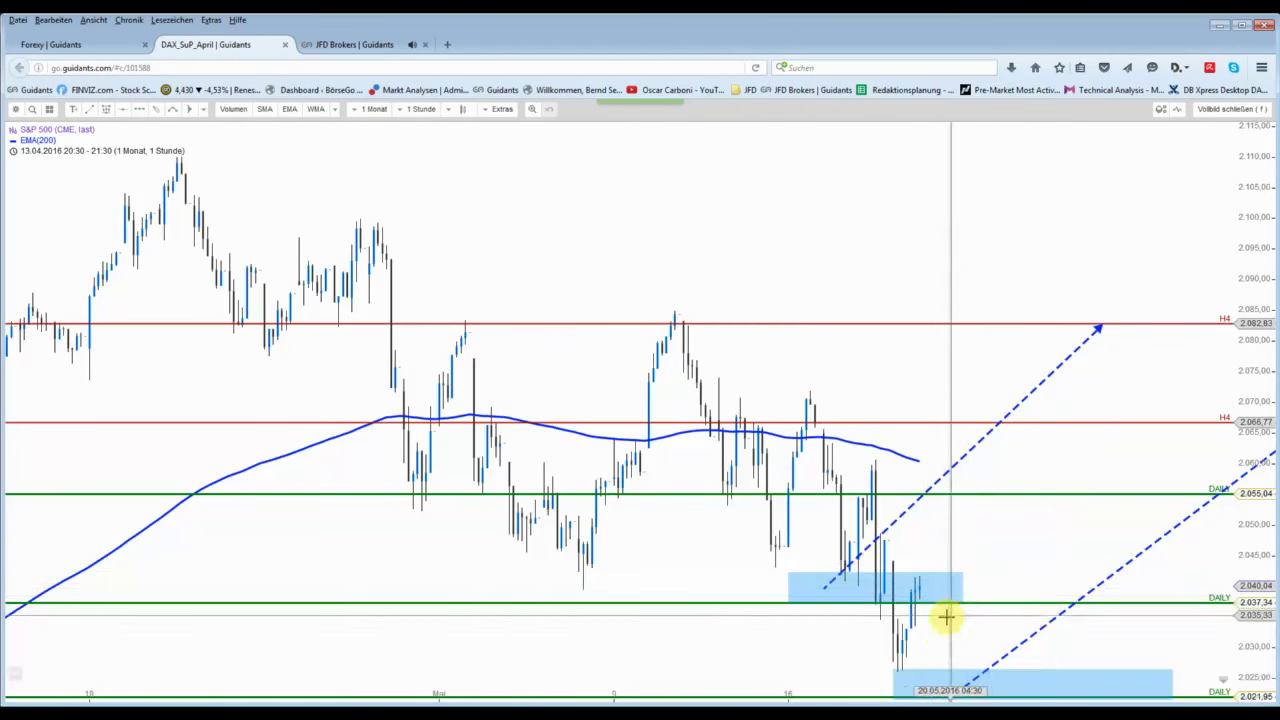
pyautogui.scroll(-3, 920, 460)
pyautogui.scroll(3, 929, 417)
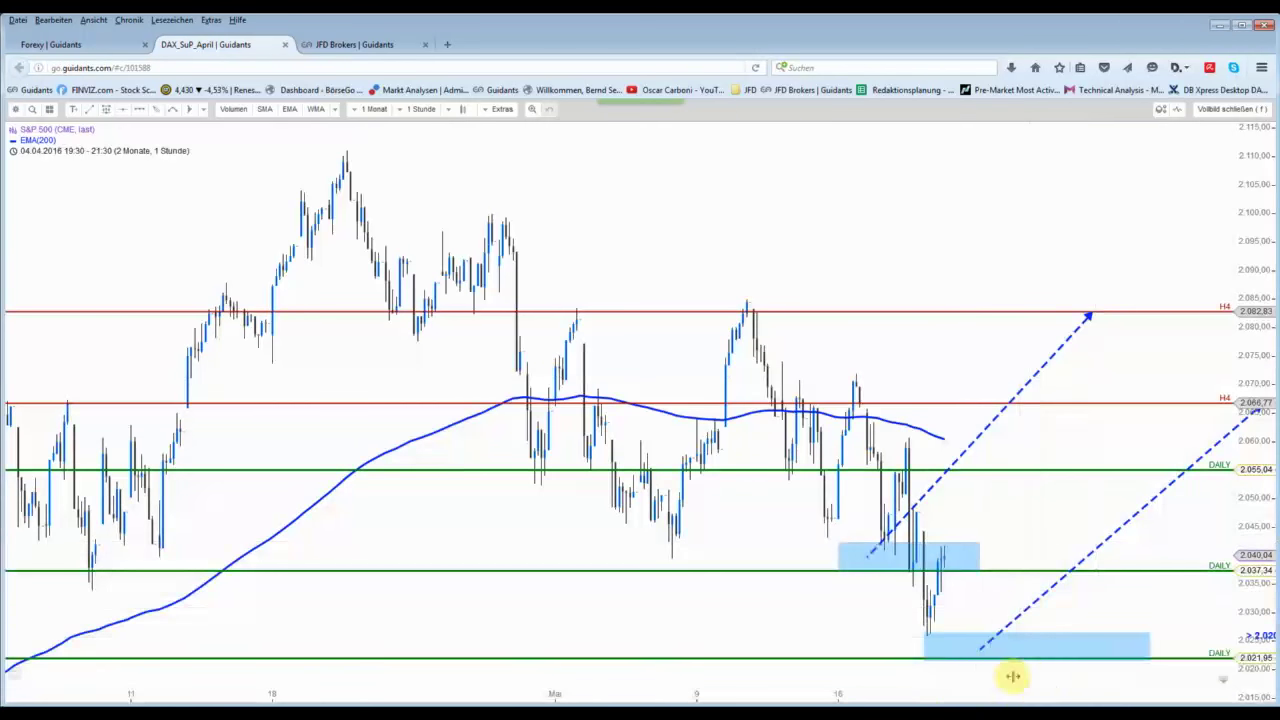
pyautogui.scroll(2, 952, 608)
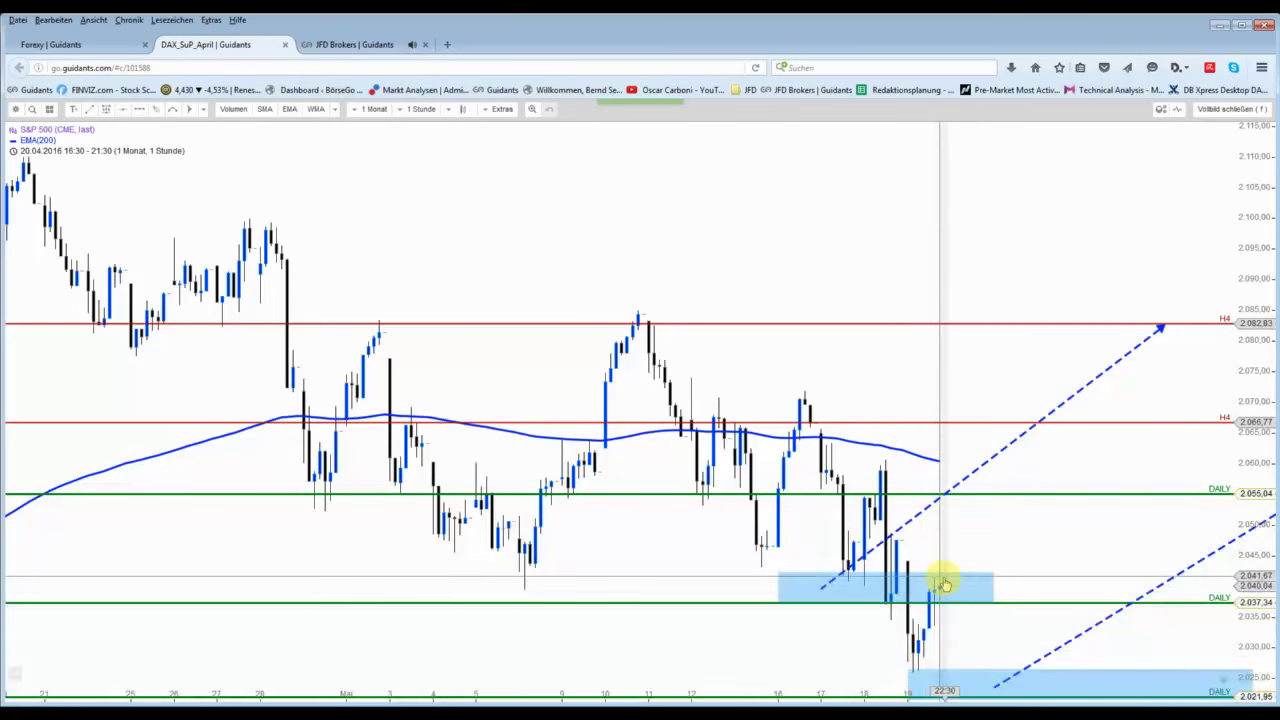
pyautogui.click(1218, 112)
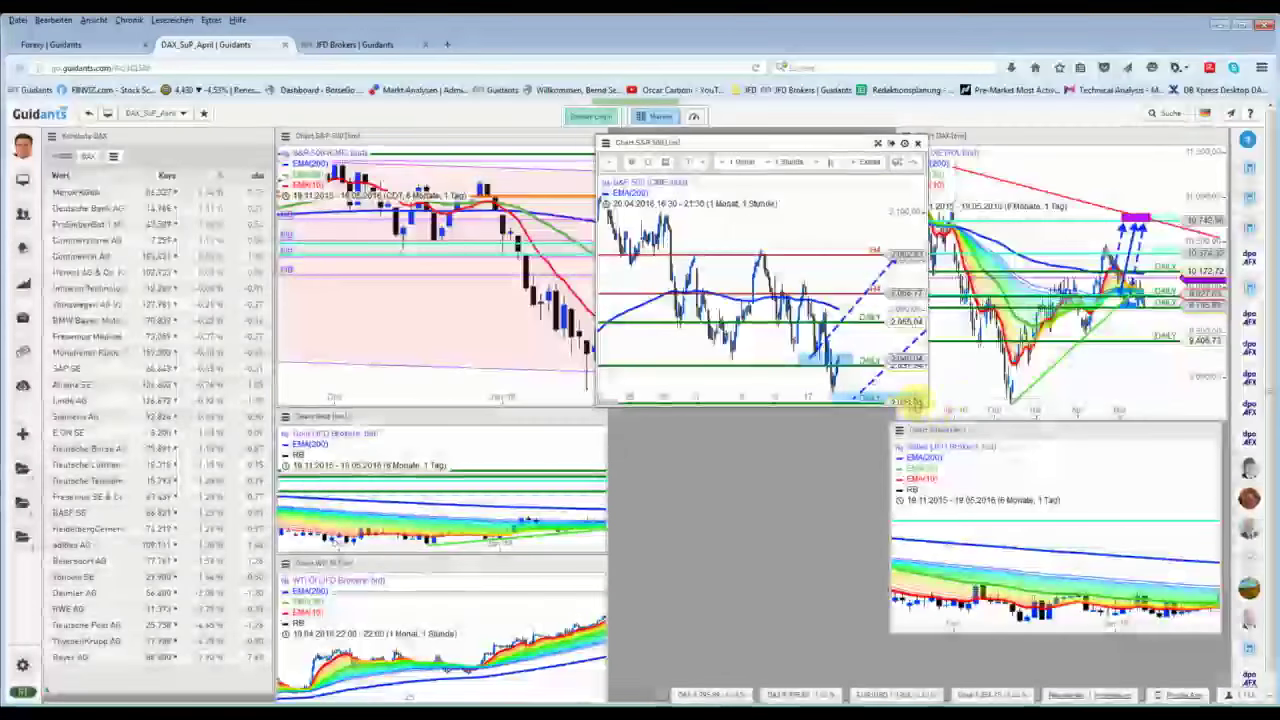
# Make the S&P 500 window slightly taller and zoom the daily DAX chart to 07.03.2016–19.05.2016
pyautogui.moveTo(894, 402); pyautogui.dragTo(892, 408)
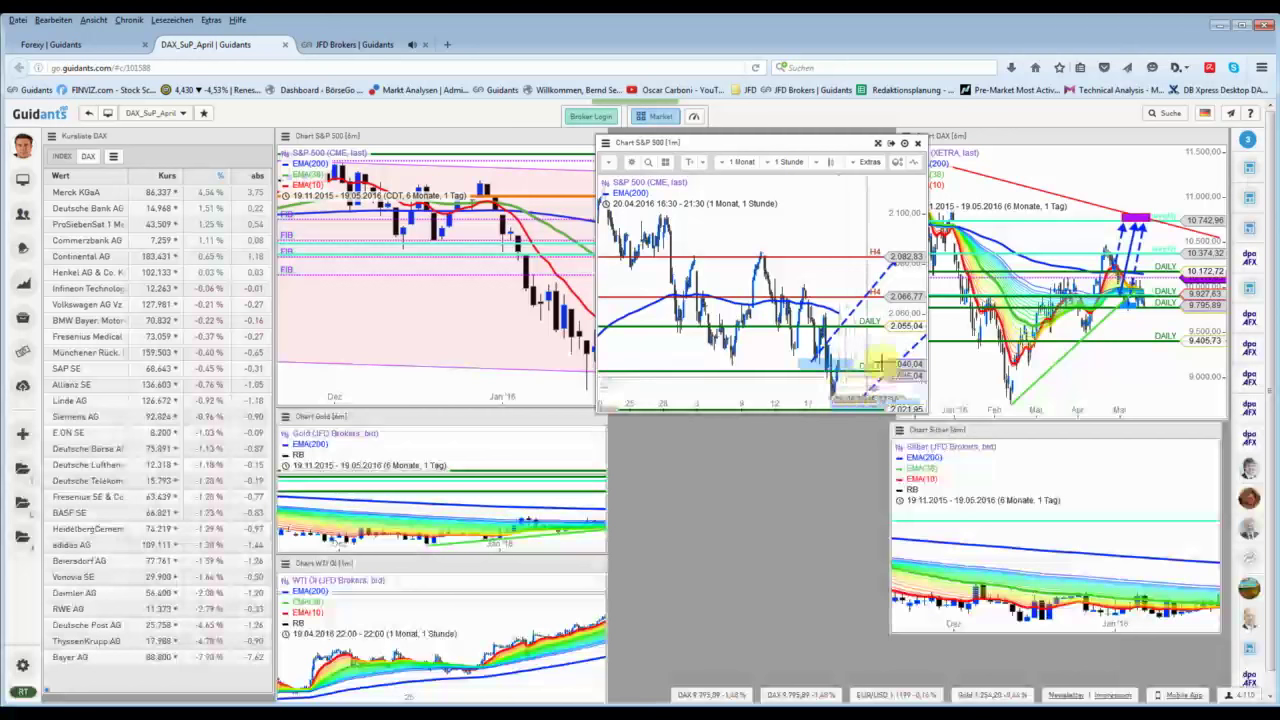
pyautogui.click(1183, 141)
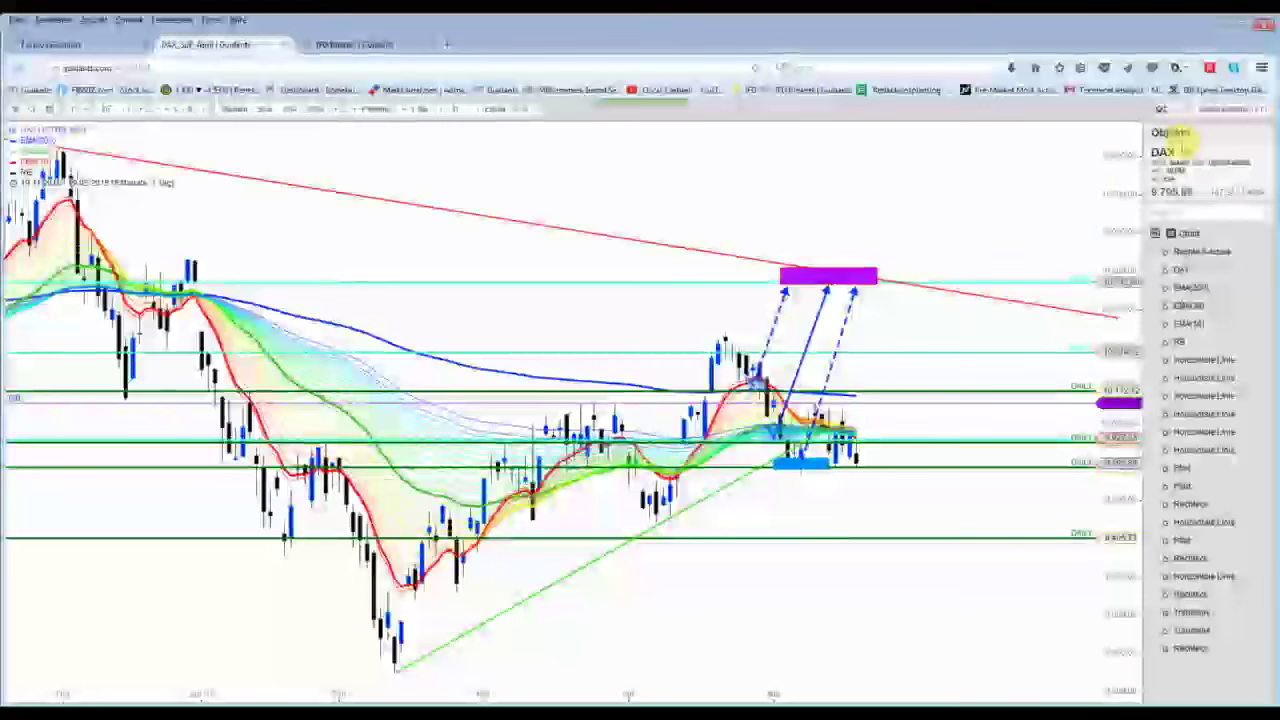
pyautogui.scroll(3, 894, 477)
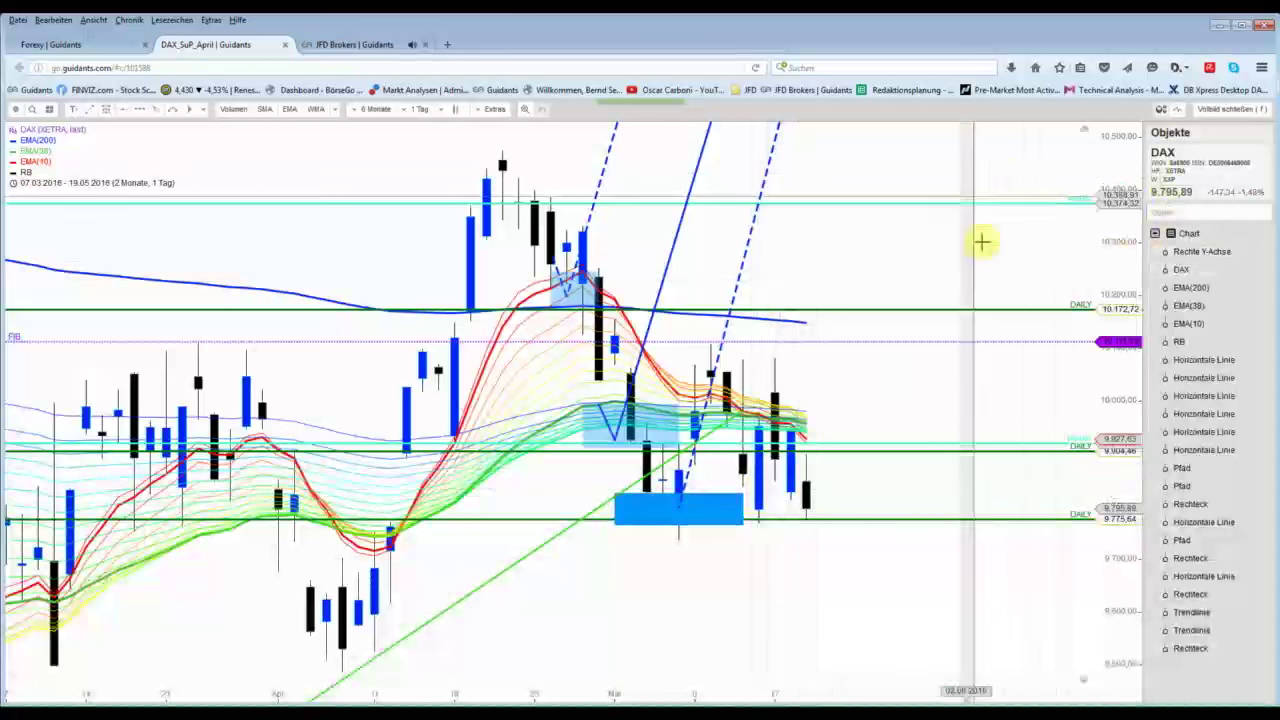
pyautogui.click(1226, 119)
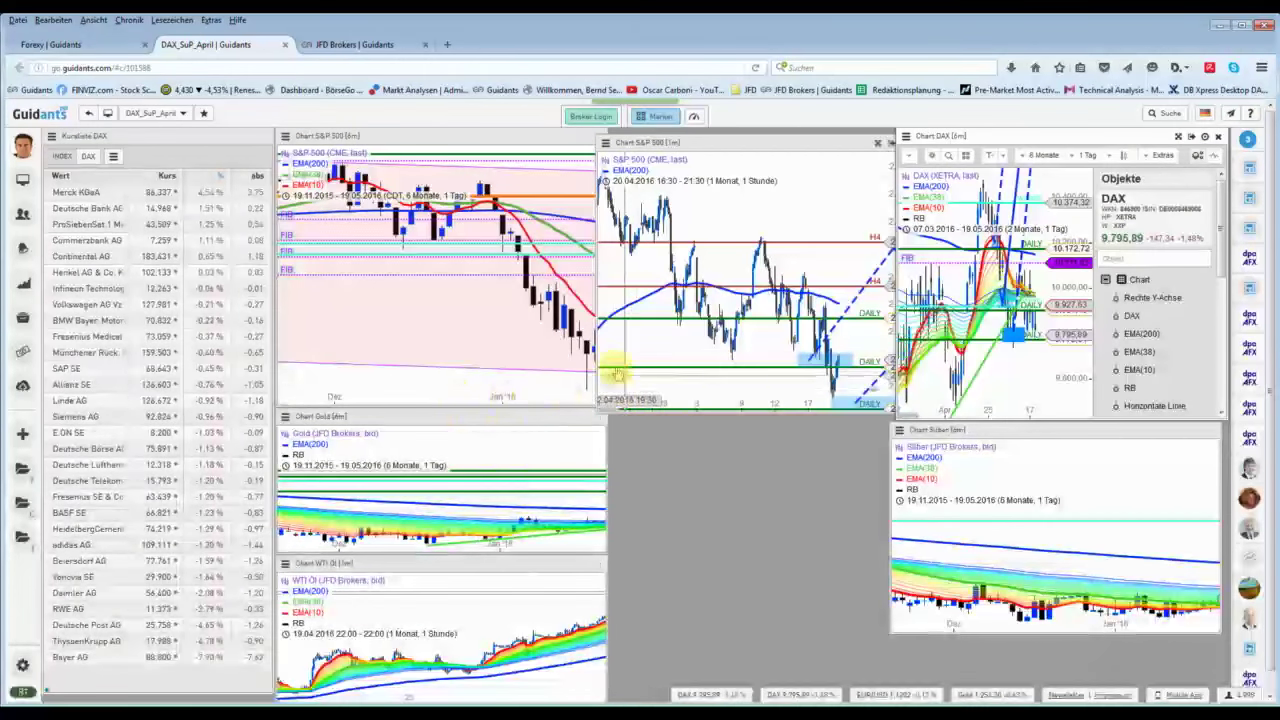
# View the daily S&P 500 chart full screen, then switch to the Forex workspace tab
pyautogui.click(468, 138)
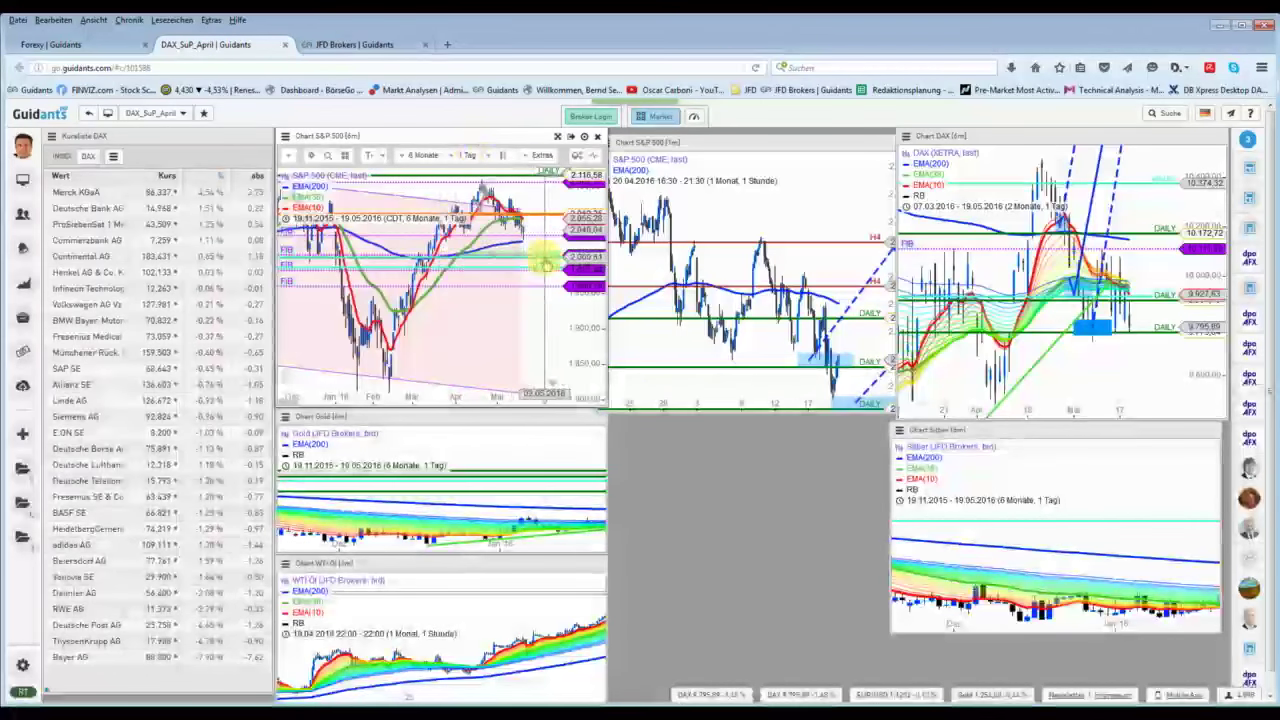
pyautogui.click(557, 137)
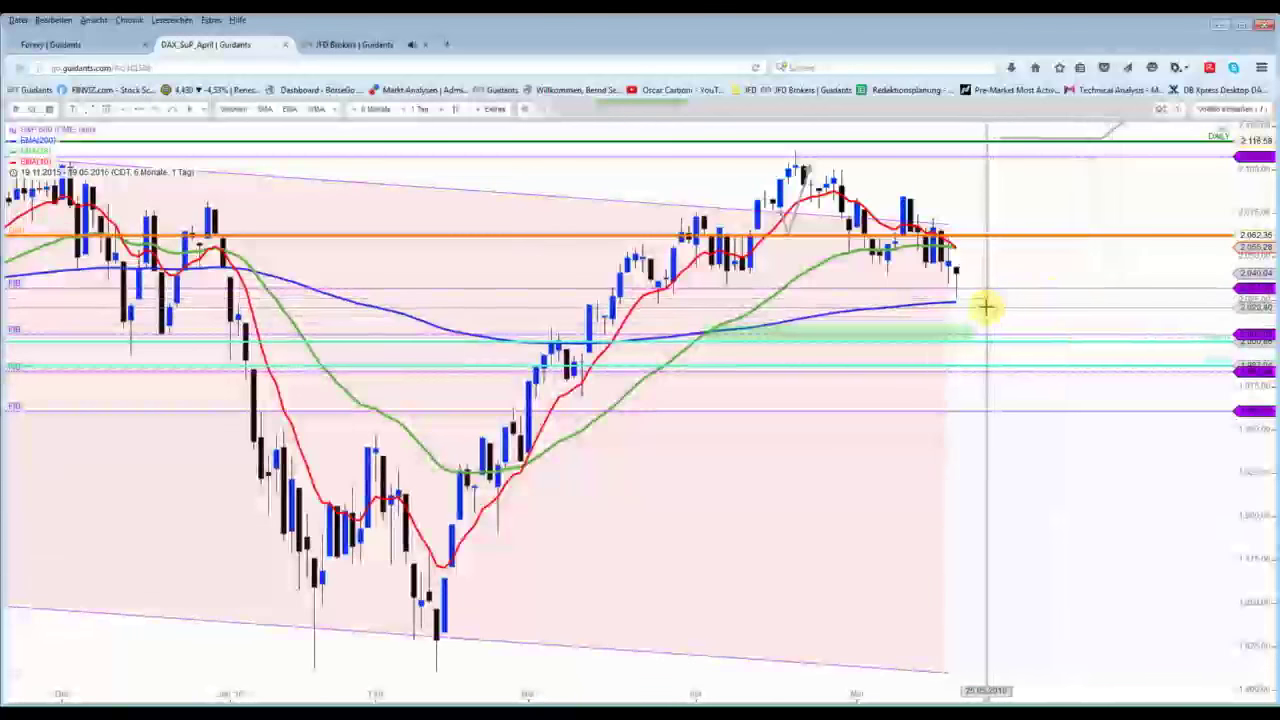
pyautogui.click(1222, 108)
pyautogui.hotkey('ctrl', 'shift', 'Tab')
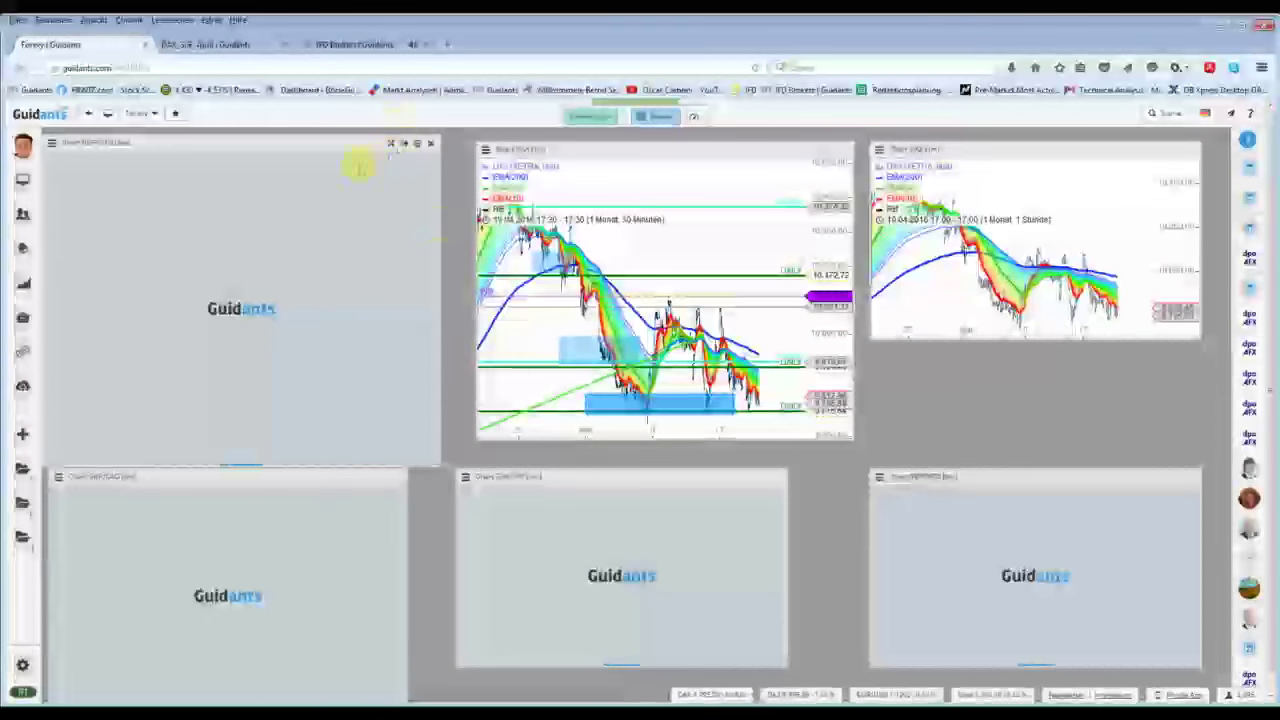
# Zoom the GBP/CAD chart in full screen, then return to the dashboard
pyautogui.click(391, 143)
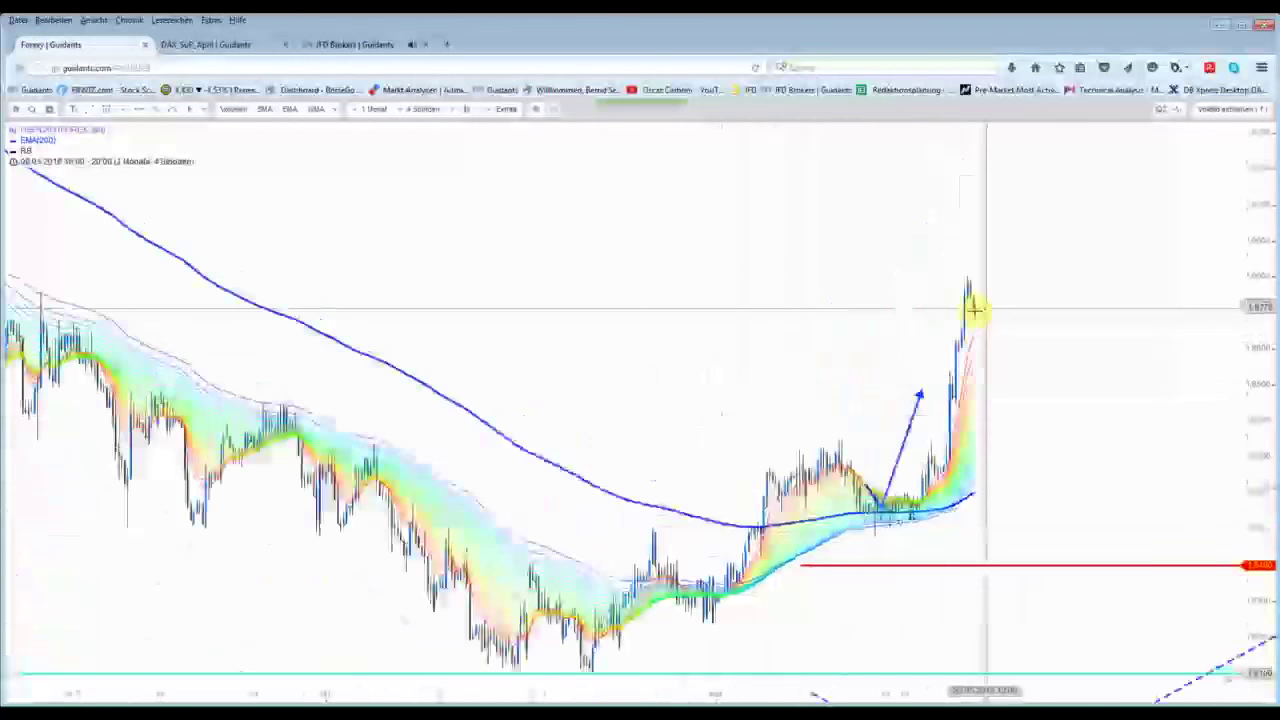
pyautogui.scroll(2, 975, 365)
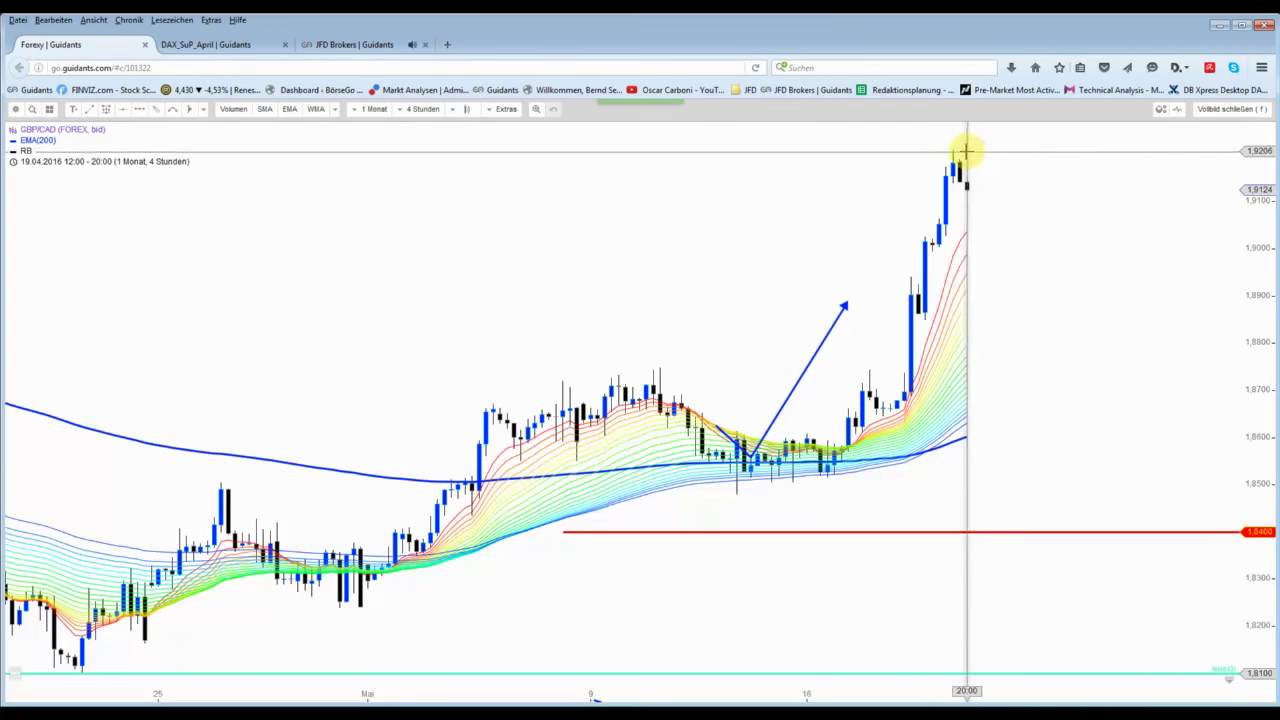
pyautogui.click(1232, 108)
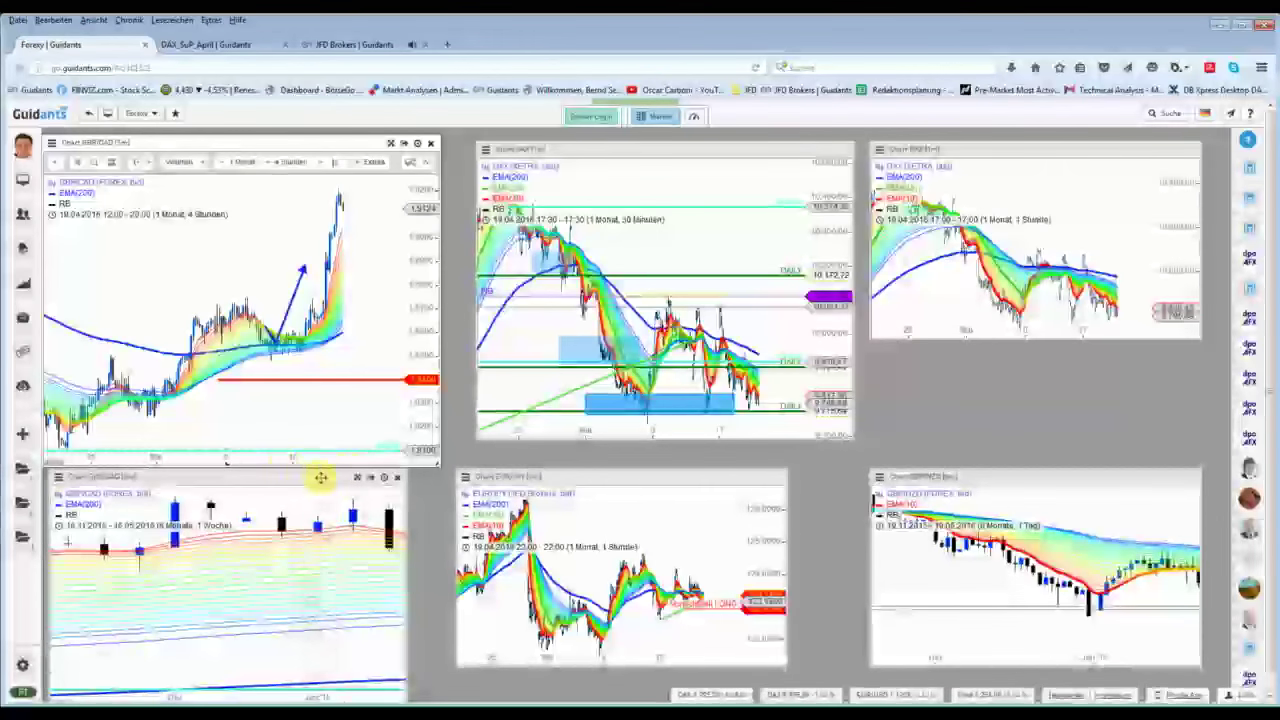
# Widen the weekly GBP/CAD chart to ten months, then show the GBP/NZD daily chart full screen
pyautogui.click(357, 479)
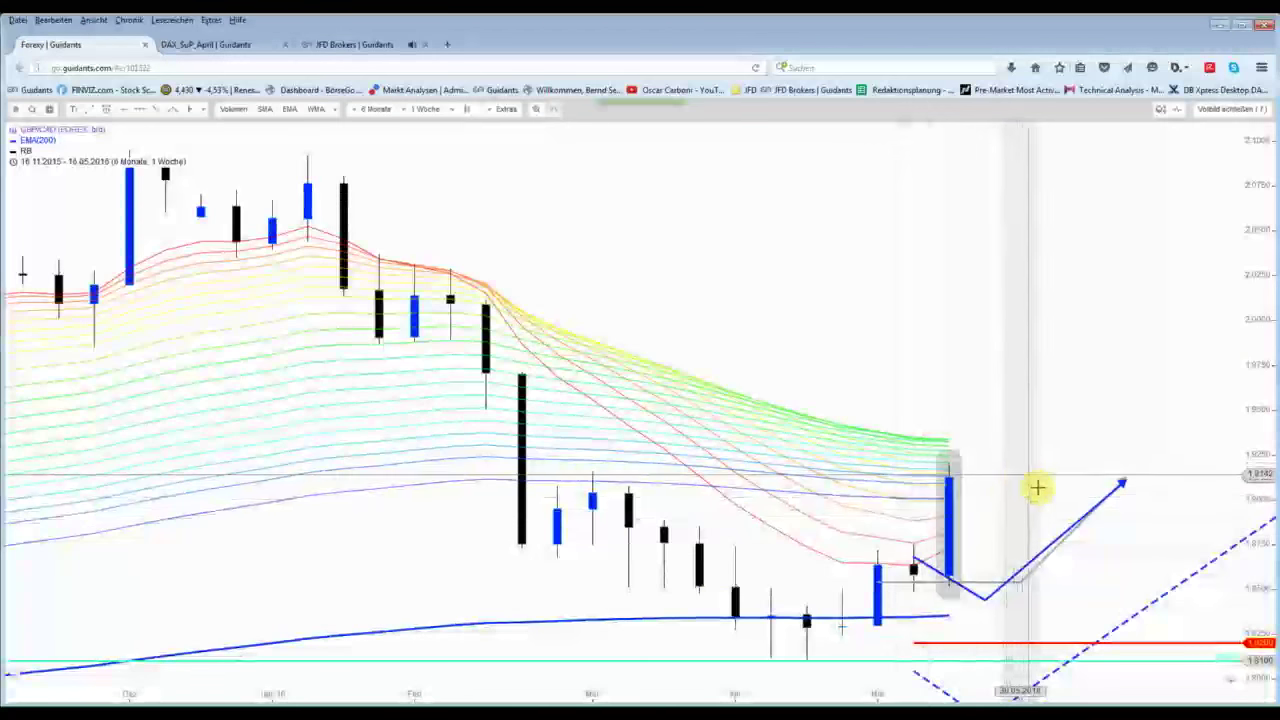
pyautogui.scroll(-2, 912, 570)
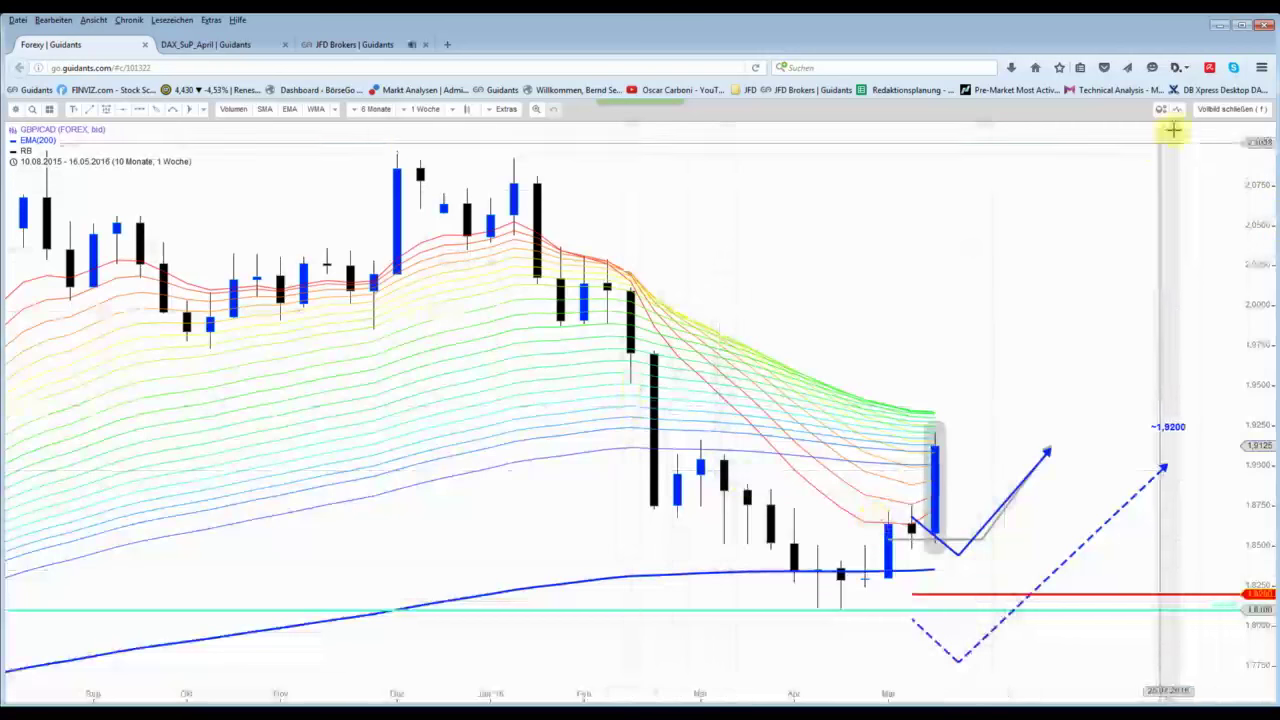
pyautogui.click(1212, 114)
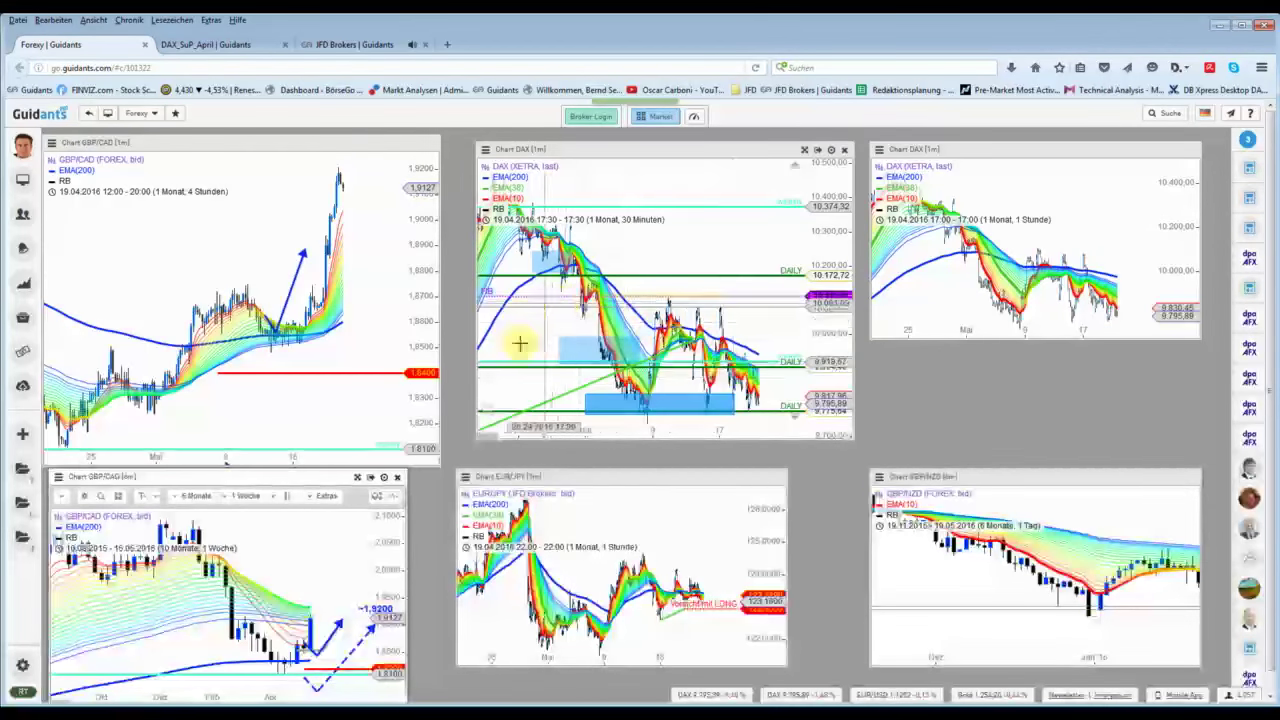
pyautogui.moveTo(1035, 477)
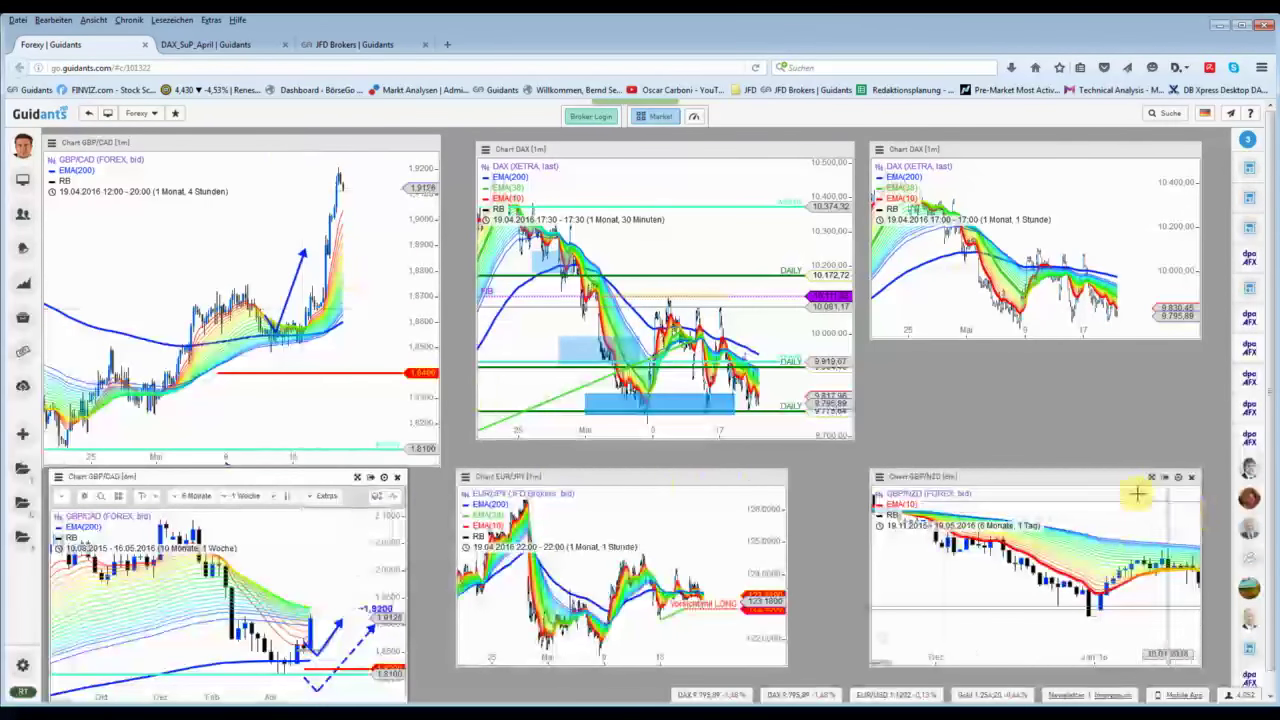
pyautogui.click(1152, 477)
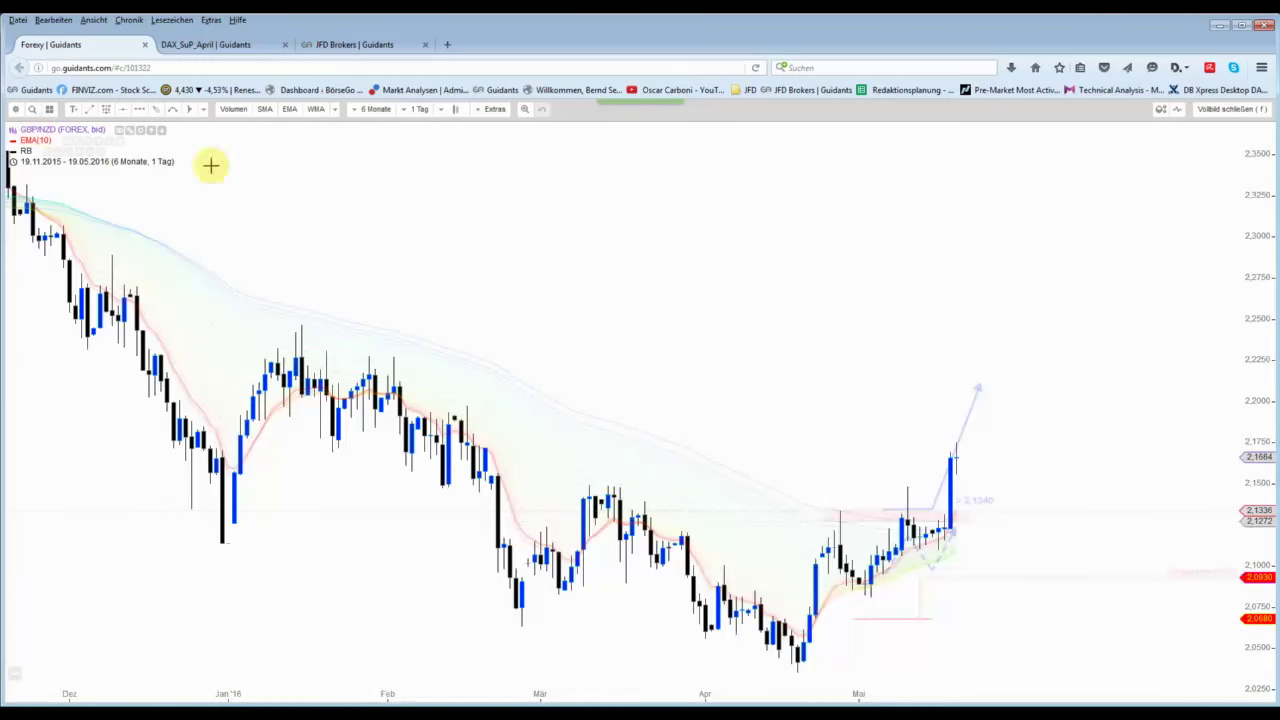
# Zoom the enlarged GBP/NZD daily chart to five months (30.12.2015–19.05.2016) and return it to the dashboard
pyautogui.scroll(2, 950, 363)
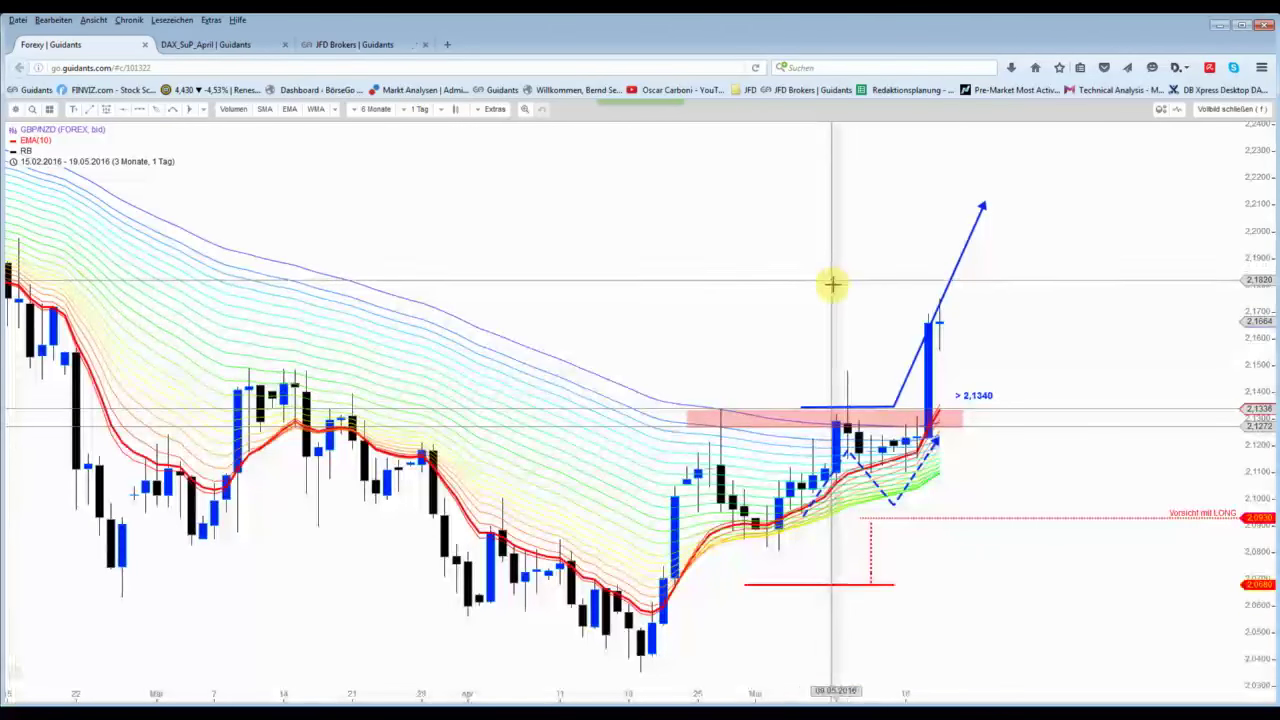
pyautogui.scroll(-2, 960, 352)
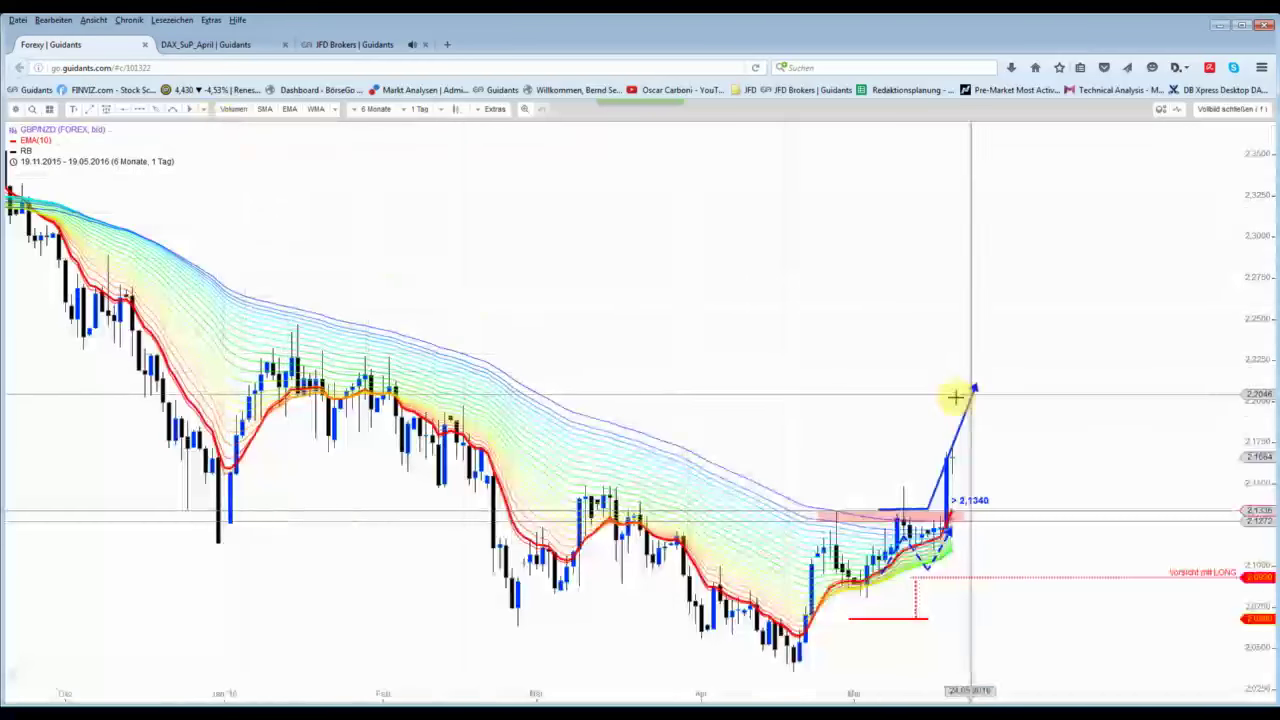
pyautogui.scroll(-1, 647, 390)
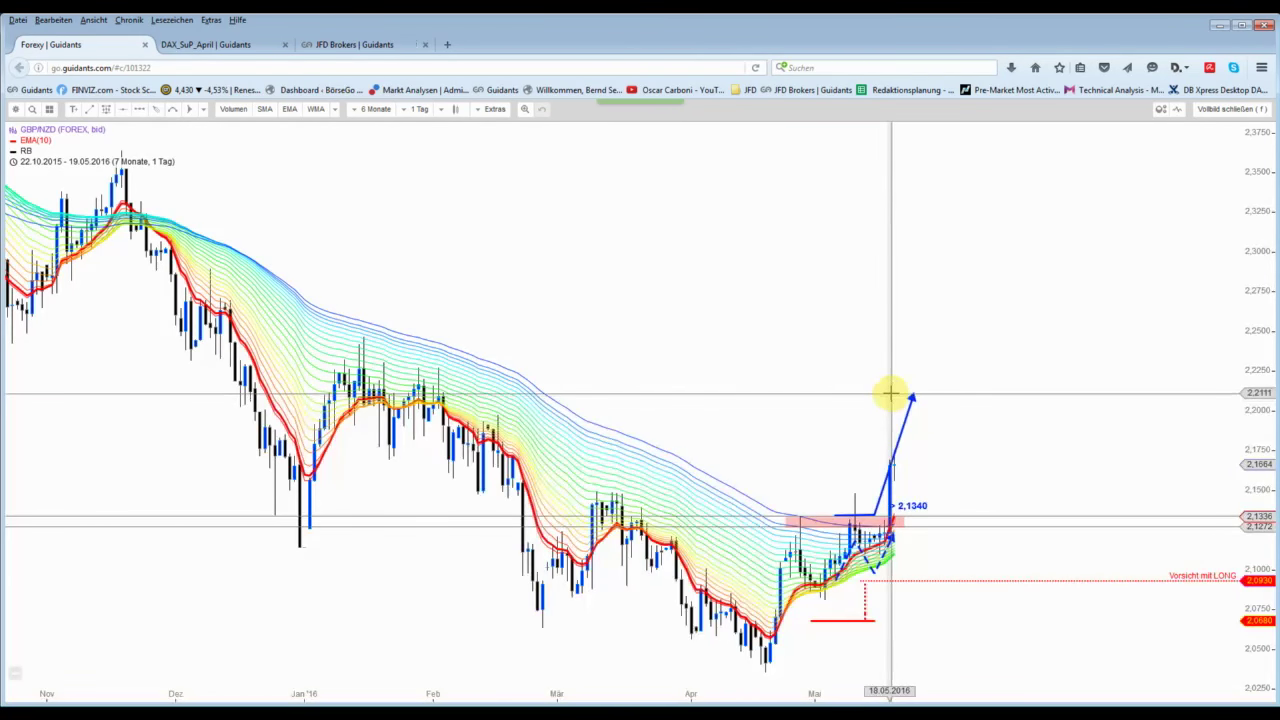
pyautogui.scroll(2, 896, 403)
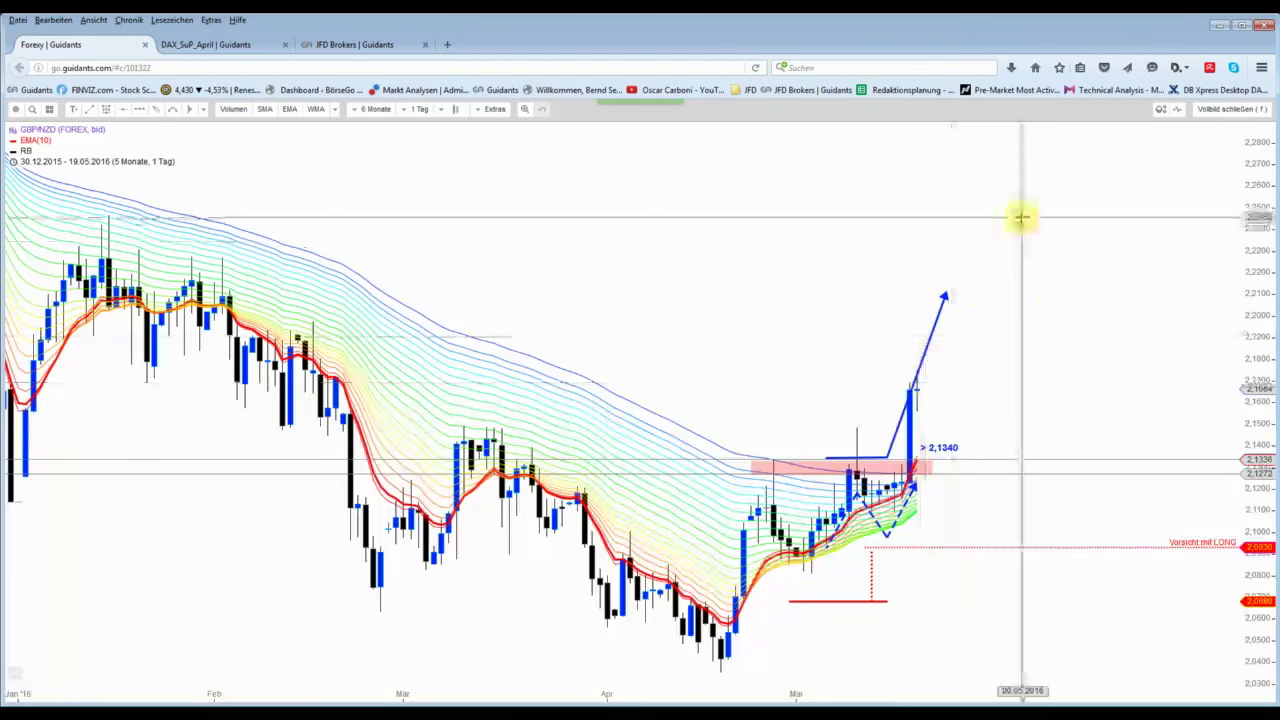
pyautogui.click(1245, 116)
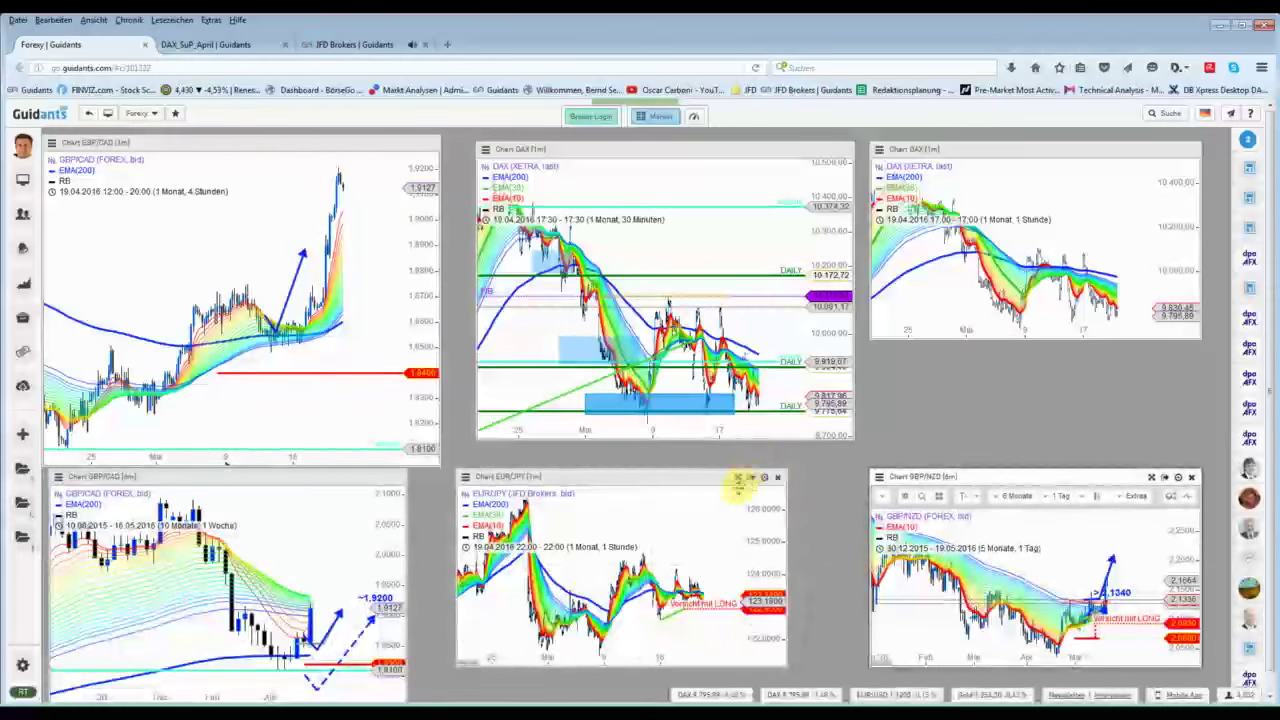
# Enlarge the EUR/JPY hourly chart, zoom in to about two weeks, and exit fullscreen
pyautogui.click(737, 481)
pyautogui.scroll(2, 1000, 495)
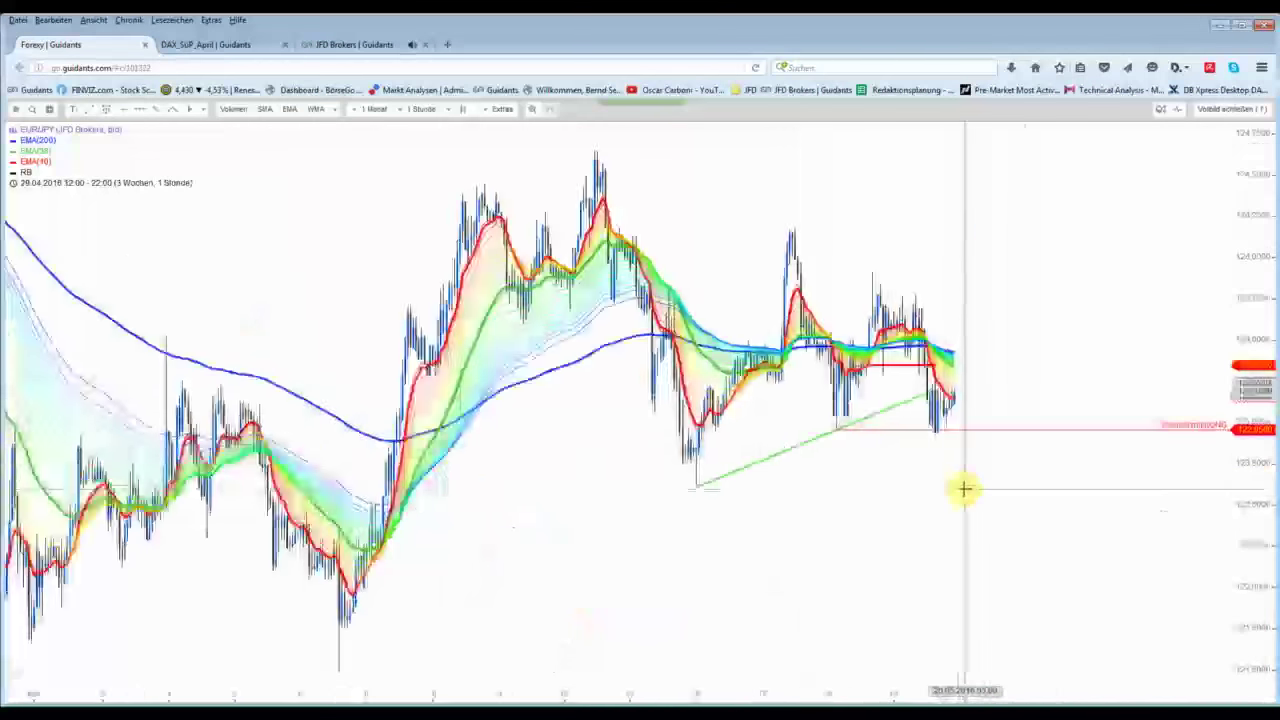
pyautogui.scroll(2, 930, 430)
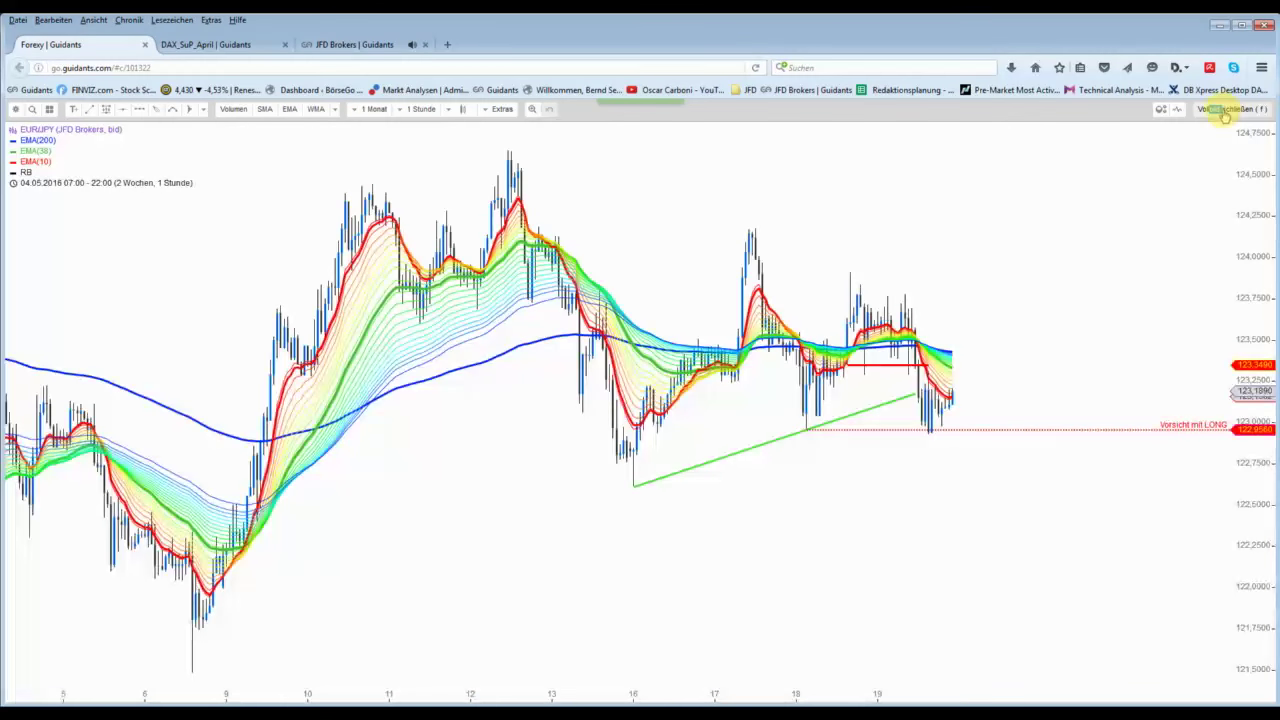
pyautogui.click(1224, 117)
# Go to the JFD Brokers workspace, shrink its floating DAX chart window, and shift it down-right
pyautogui.click(230, 50)
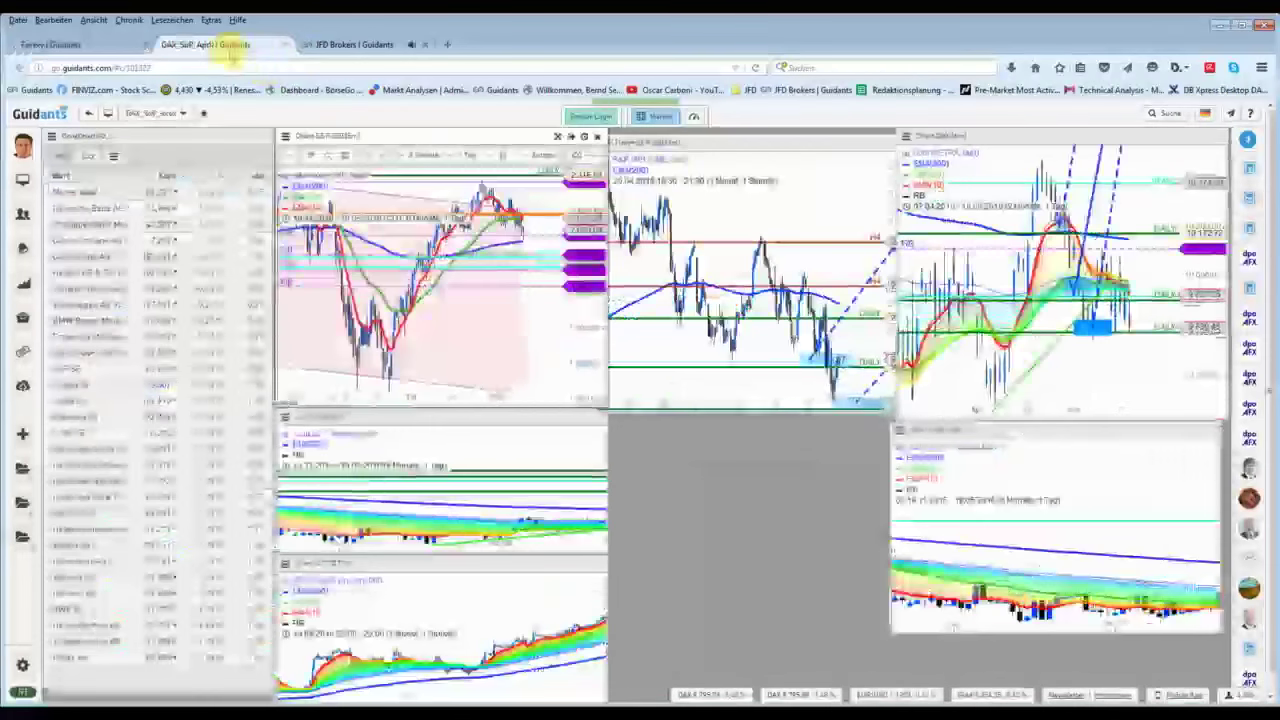
pyautogui.click(340, 44)
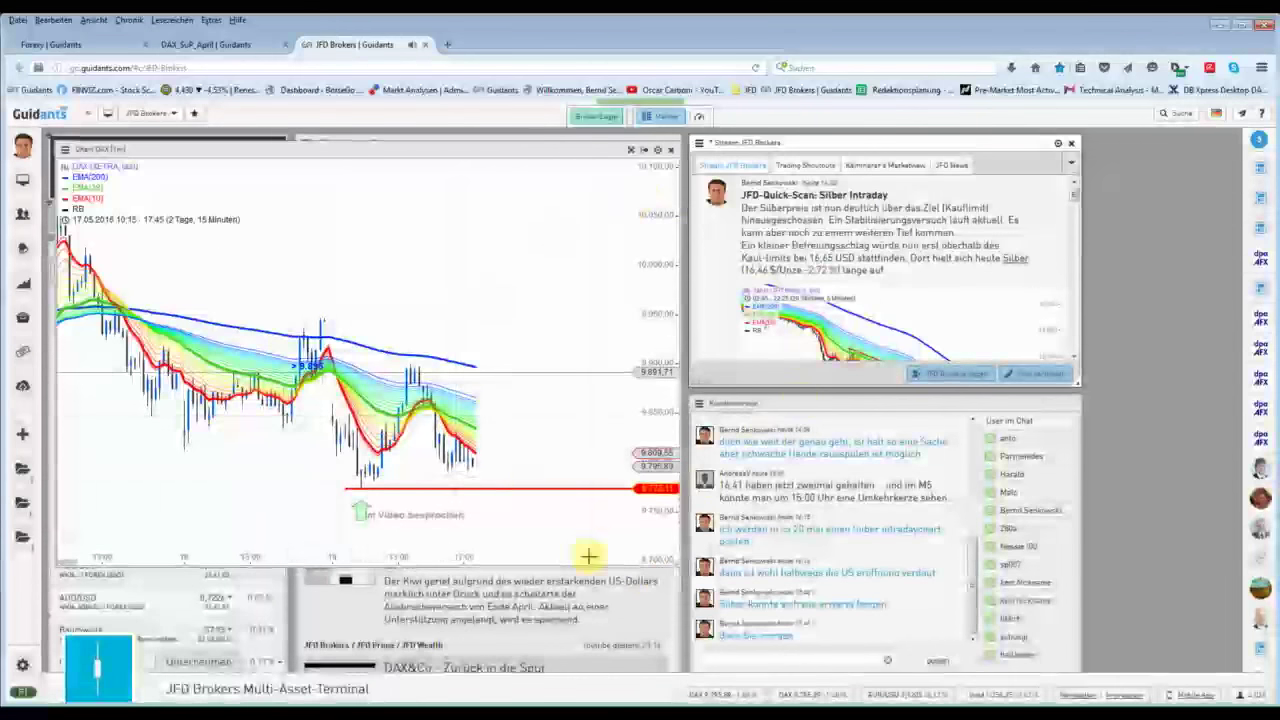
pyautogui.moveTo(673, 565); pyautogui.dragTo(622, 510)
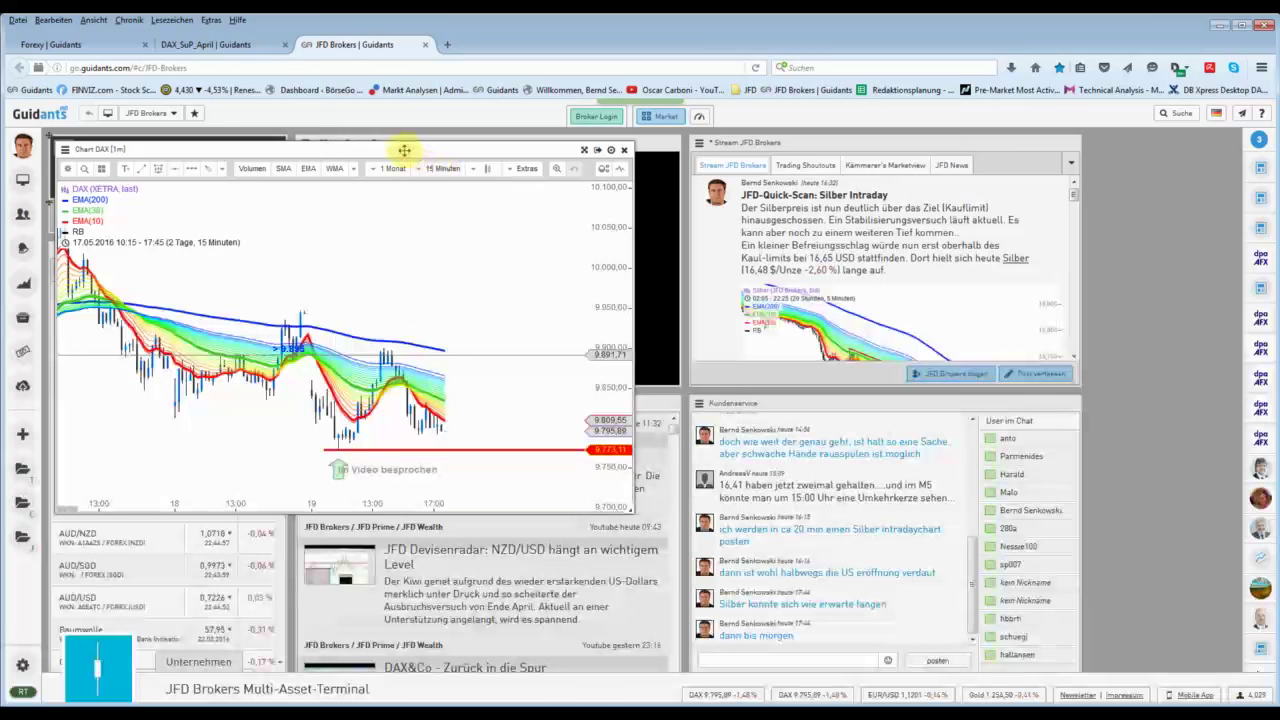
pyautogui.moveTo(571, 229)
pyautogui.mouseDown()
pyautogui.moveTo(510, 168)
pyautogui.moveTo(553, 198)
pyautogui.moveTo(540, 218)
pyautogui.mouseUp()
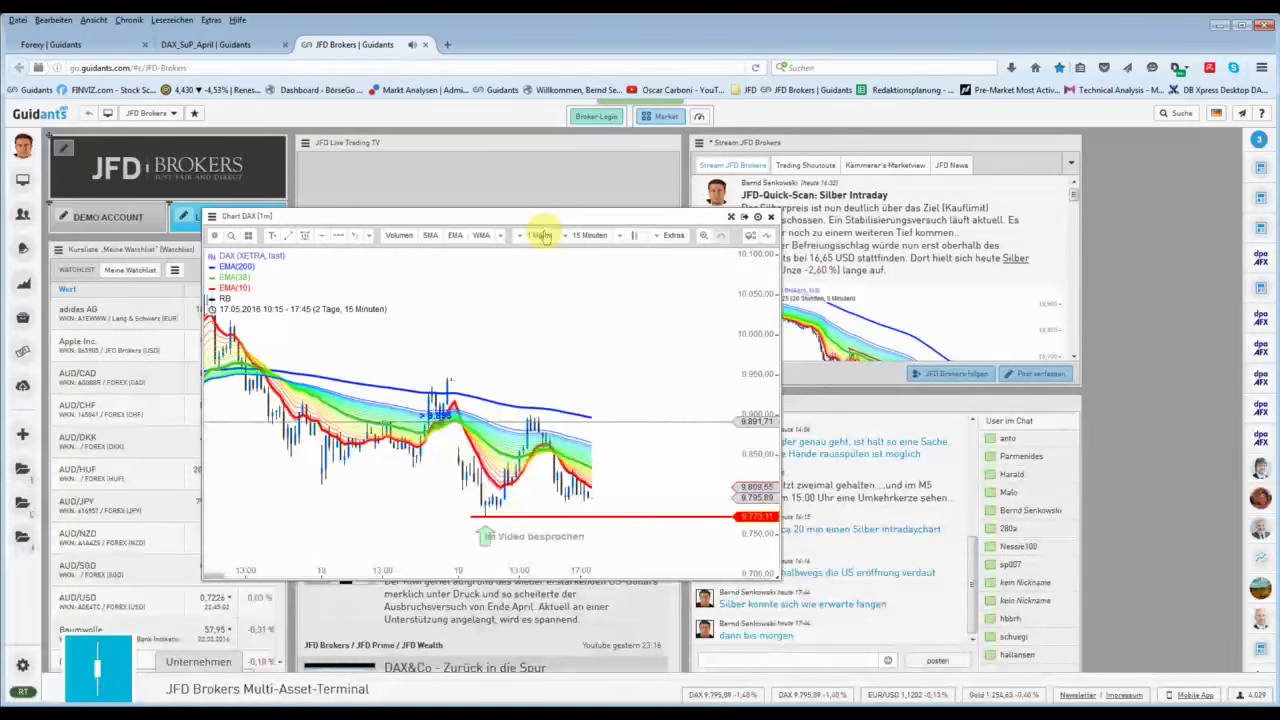
# Bring the Stream JFD Brokers panel to the front and adjust its position
pyautogui.click(1077, 202)
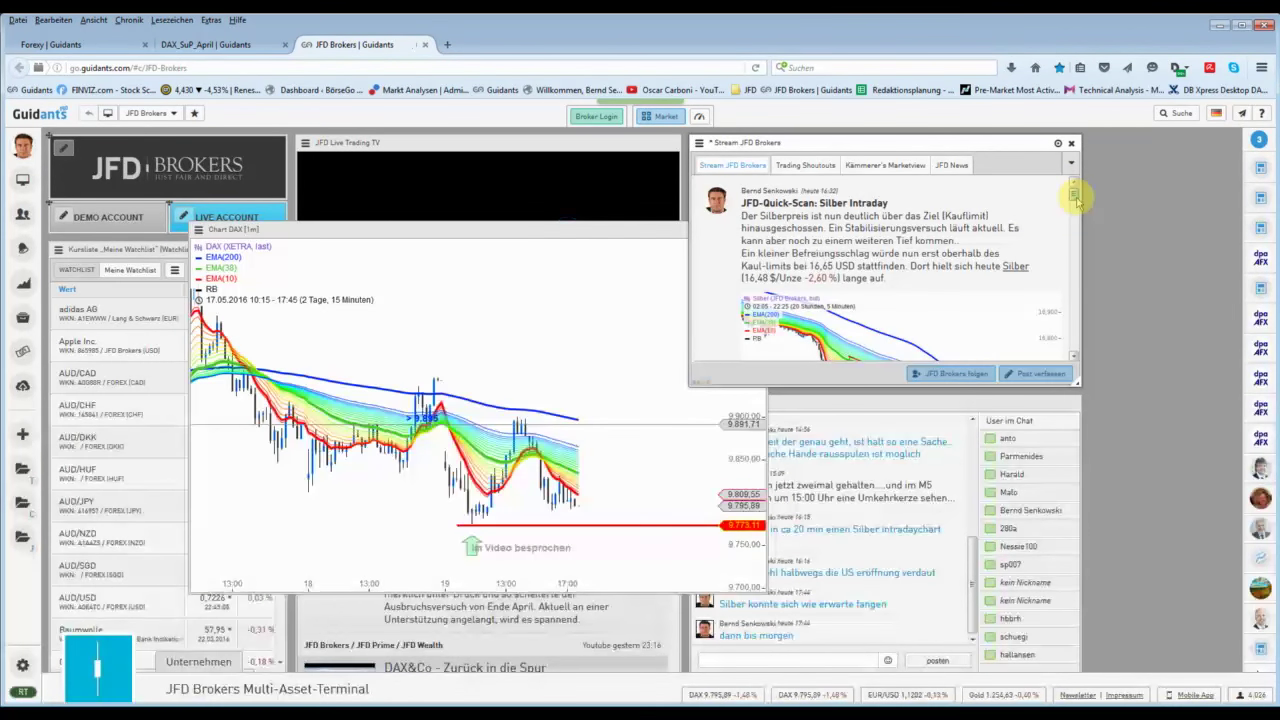
pyautogui.moveTo(1077, 200)
pyautogui.mouseDown()
pyautogui.moveTo(1074, 309)
pyautogui.moveTo(1077, 214)
pyautogui.moveTo(1075, 270)
pyautogui.moveTo(1075, 242)
pyautogui.mouseUp()
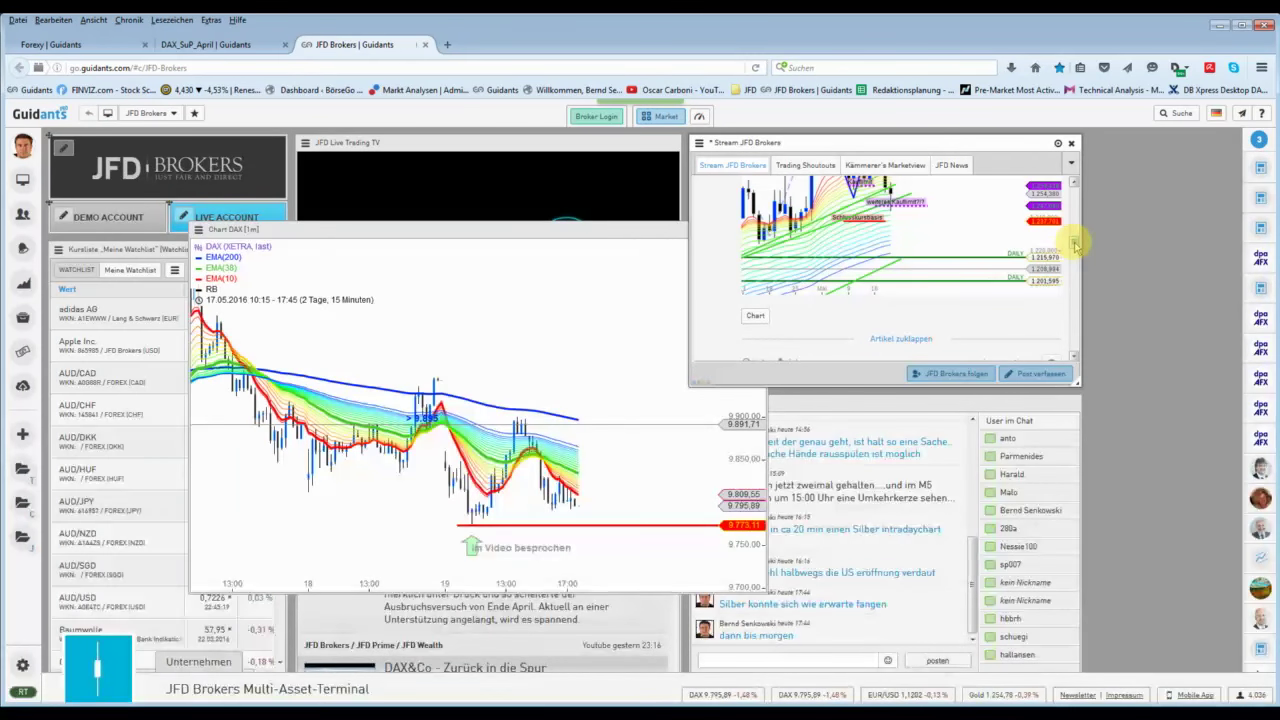
pyautogui.moveTo(1074, 243); pyautogui.dragTo(1072, 234)
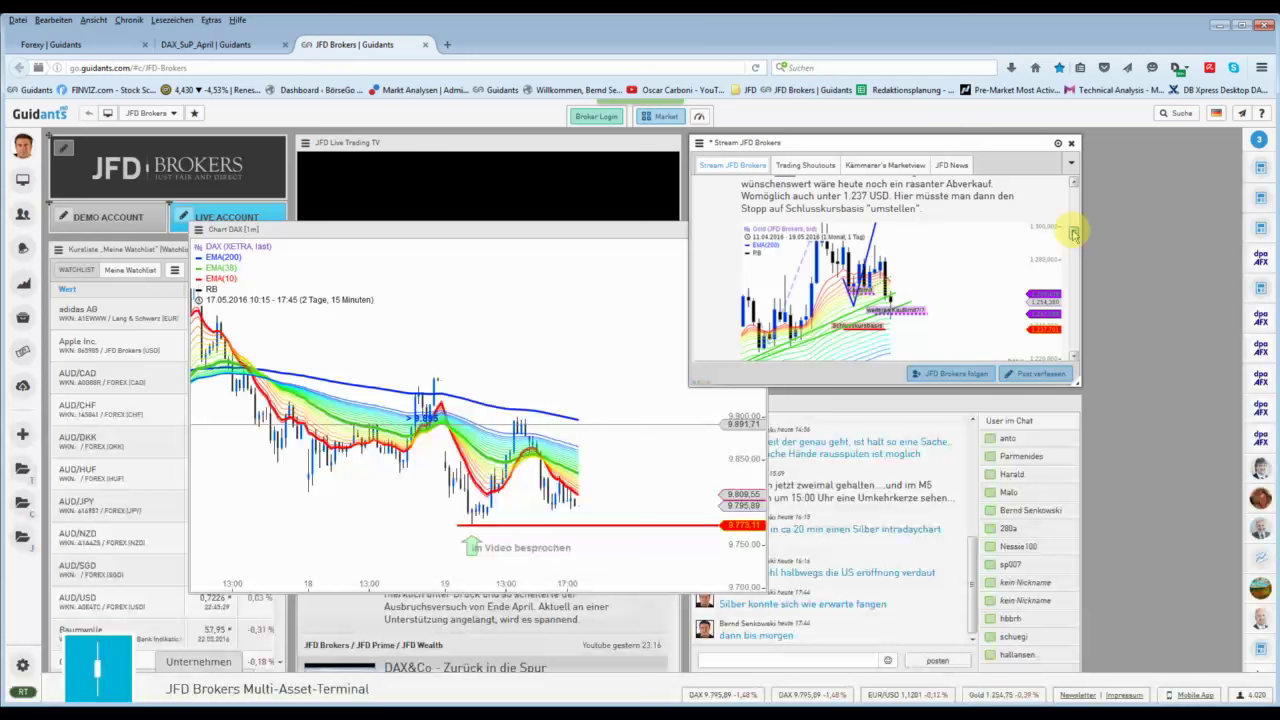
# Scroll the news feed down to the 'AUD/USD (daily) – Antizyklische Long-Chance?' post
pyautogui.scroll(-1, 1073, 233)
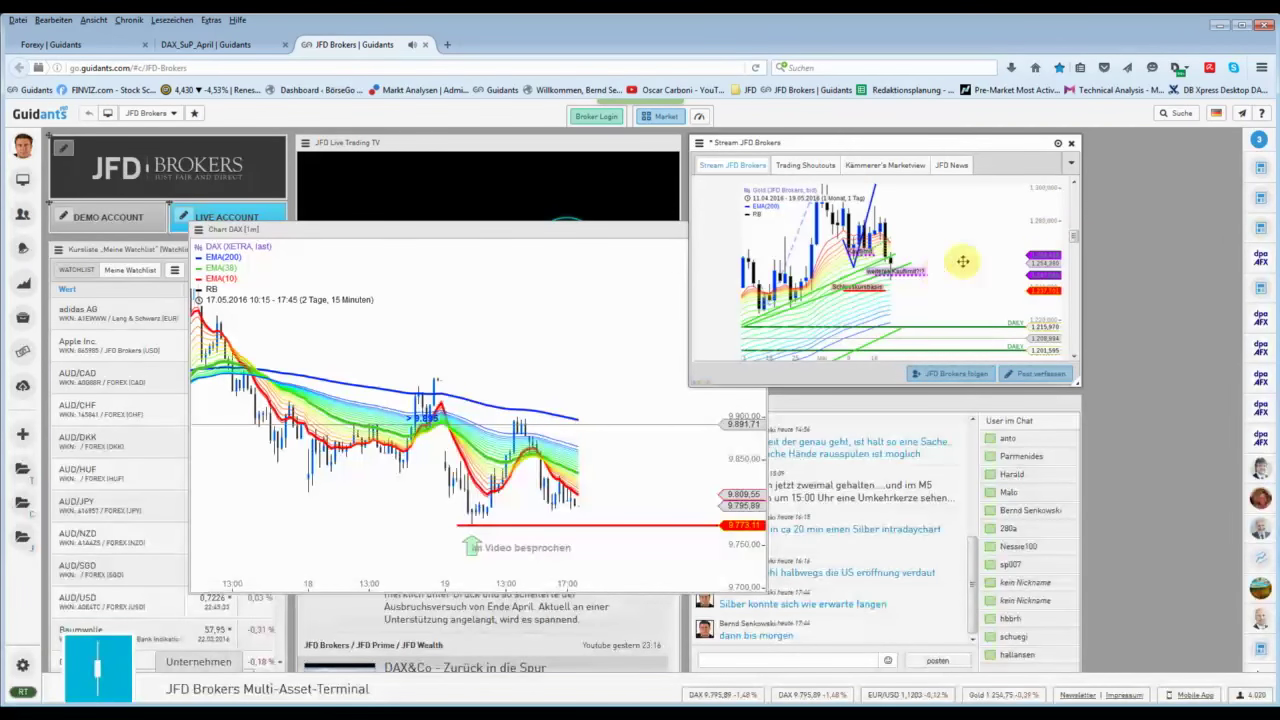
pyautogui.scroll(-3, 1075, 240)
pyautogui.scroll(-2, 1076, 245)
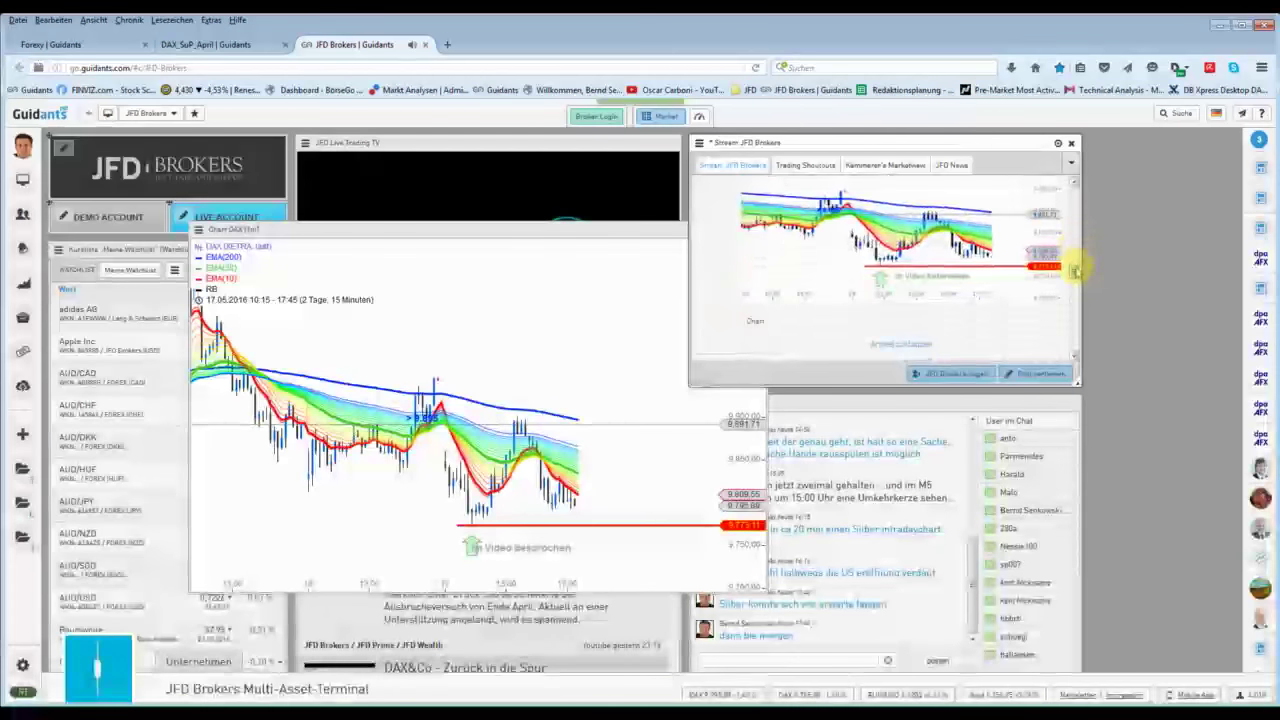
pyautogui.scroll(-2, 1075, 268)
pyautogui.scroll(-2, 1072, 264)
pyautogui.scroll(-2, 1068, 258)
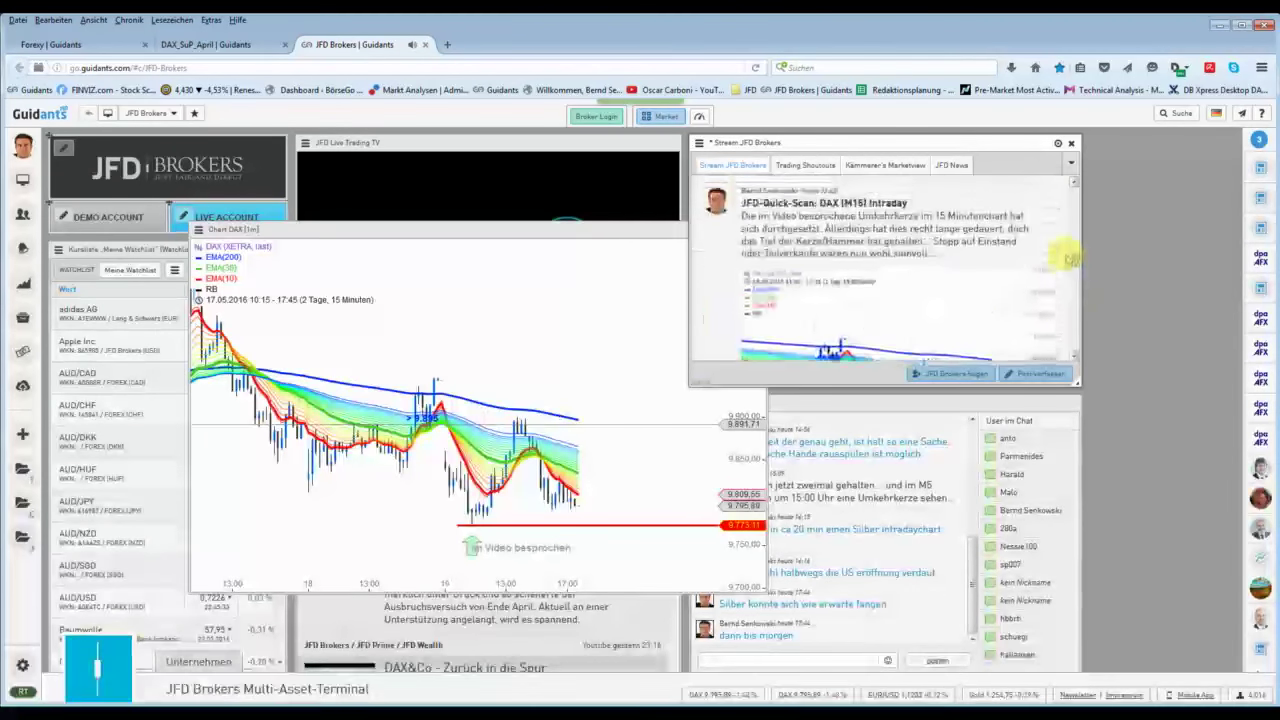
pyautogui.scroll(-2, 1068, 258)
pyautogui.scroll(-1, 1068, 260)
pyautogui.scroll(-1, 1067, 263)
pyautogui.scroll(-1, 1066, 266)
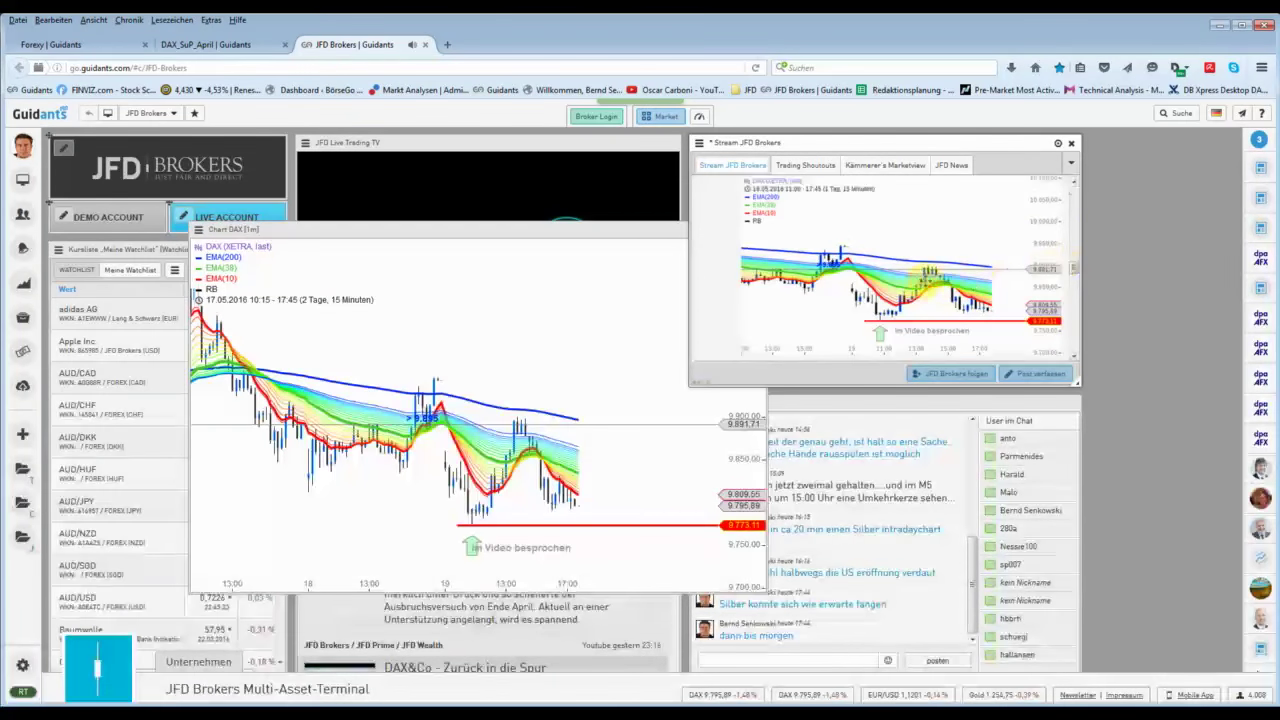
pyautogui.scroll(2, 1073, 268)
pyautogui.scroll(-3, 1075, 278)
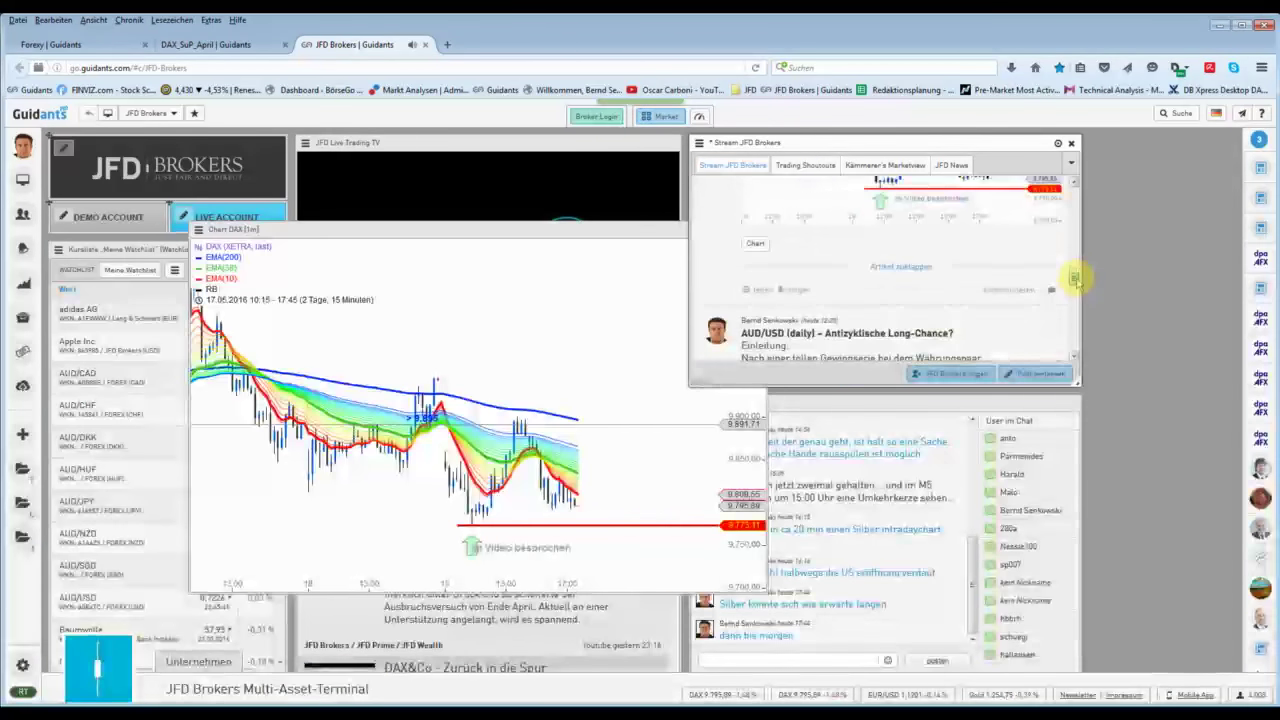